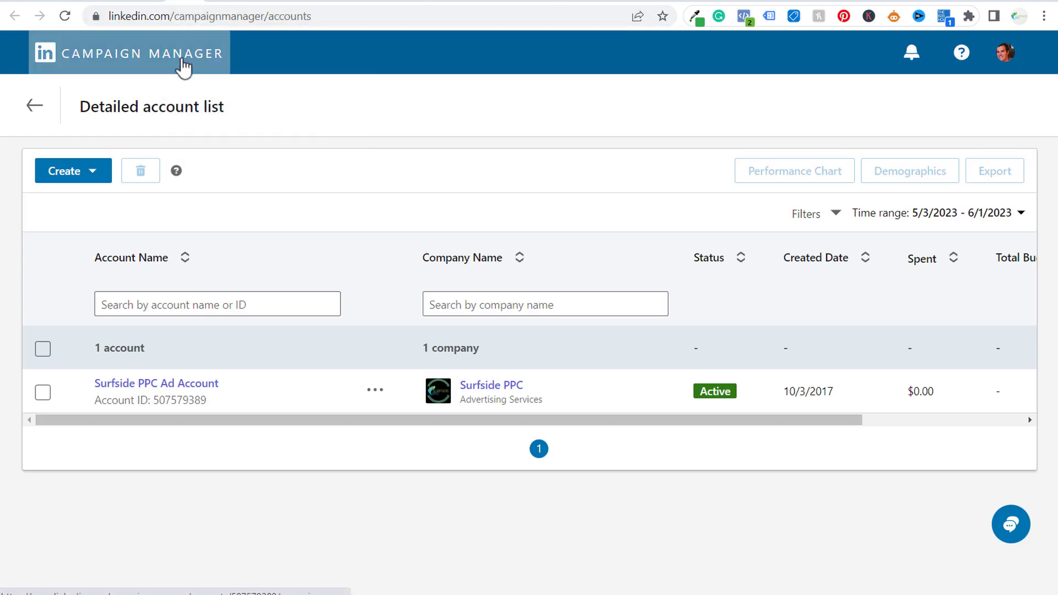
Open the Insight tag page under Analyze for the Surfside PPC Ad Account
left_click(161, 387)
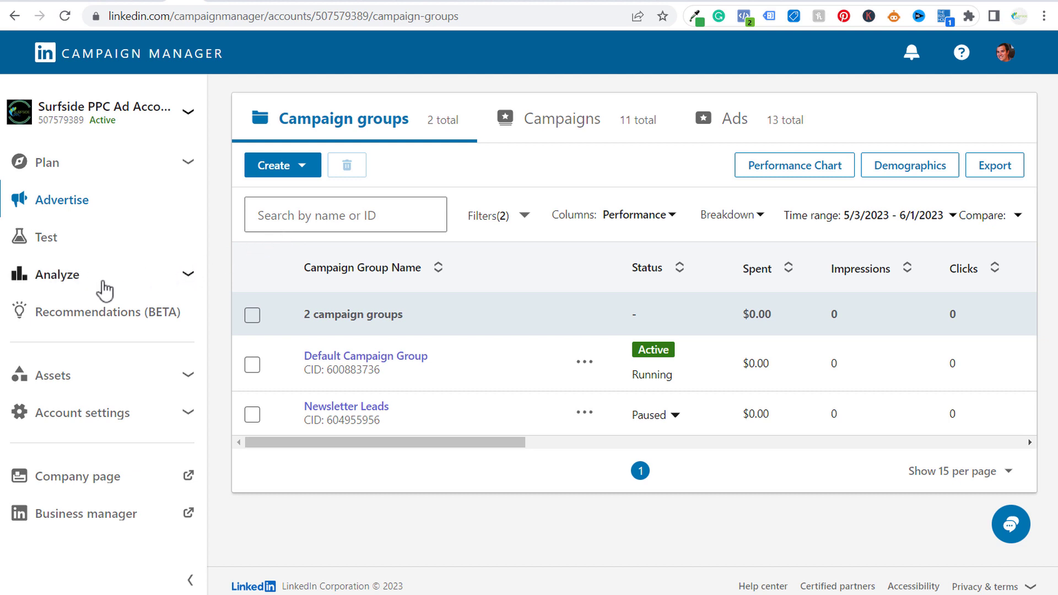
left_click(104, 287)
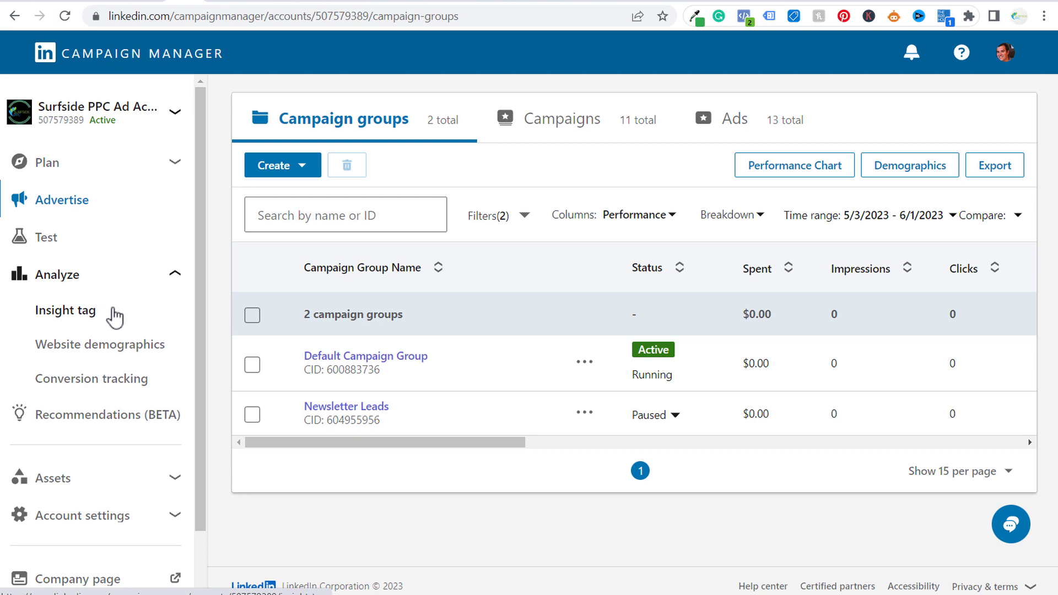
left_click(114, 318)
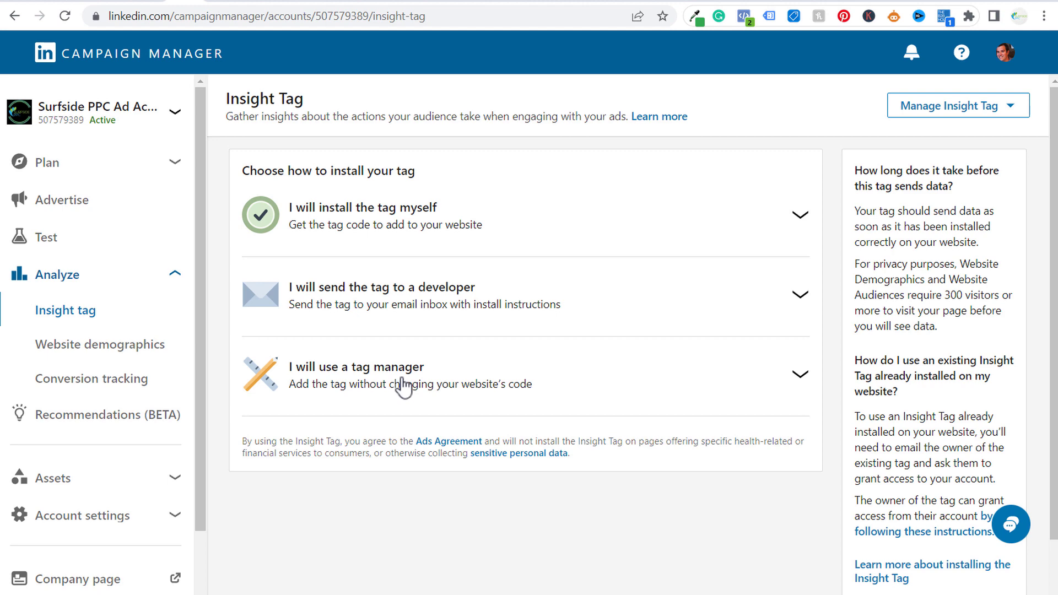
Reveal the partner ID under 'I will use a tag manager' and bring Google Tag Manager forward
left_click(481, 372)
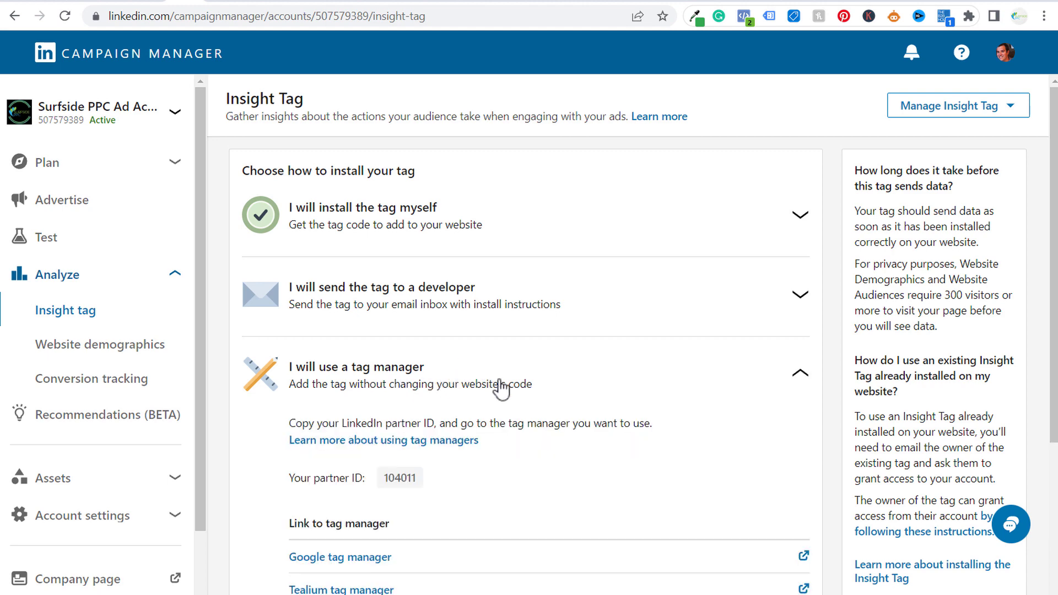
scroll(546, 375, "down", 4)
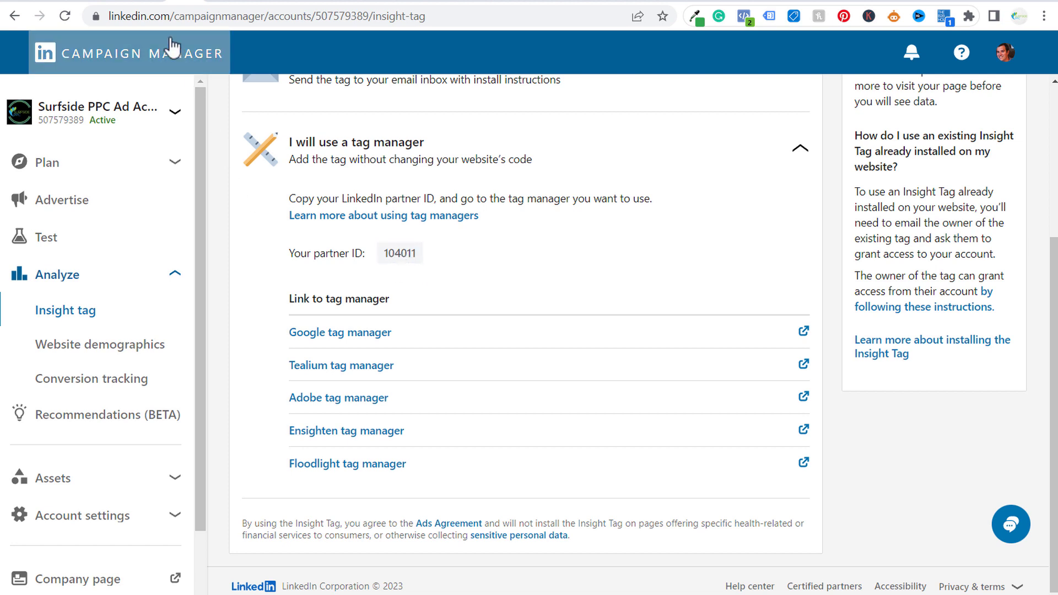
left_click(118, 3)
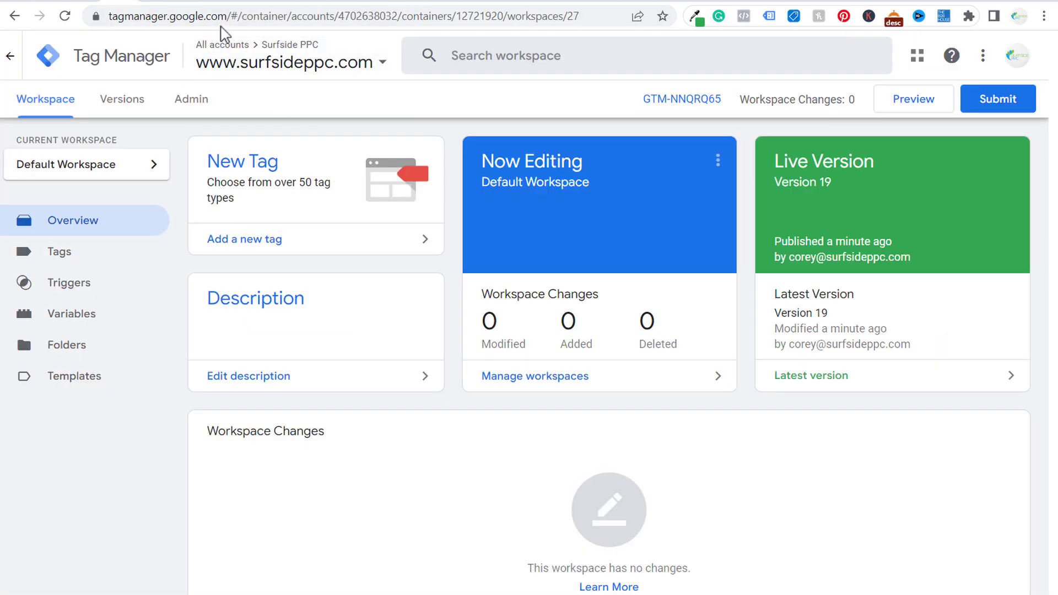
left_click(214, 3)
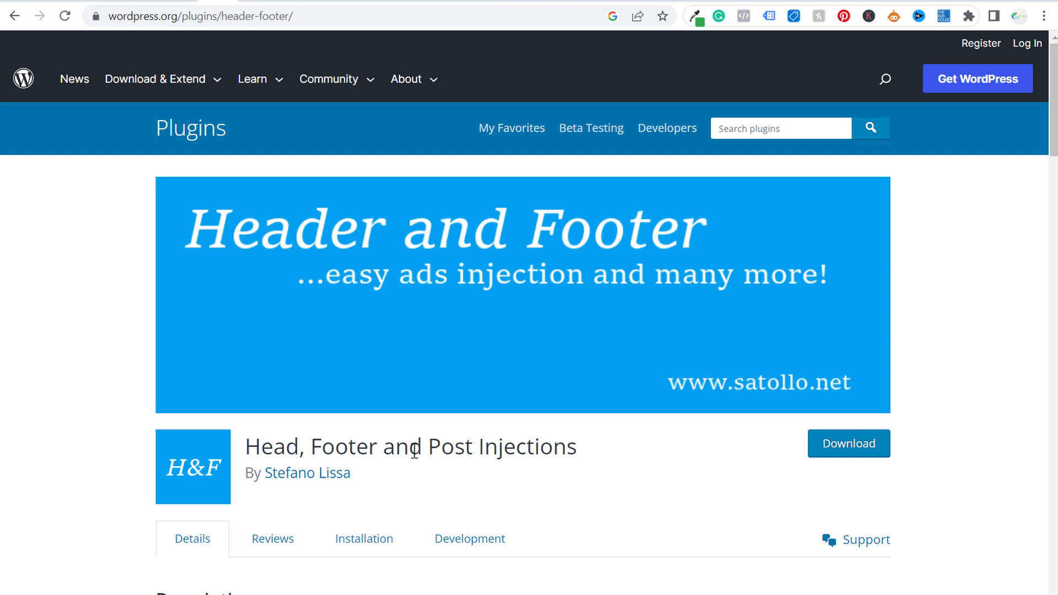
left_click(348, 2)
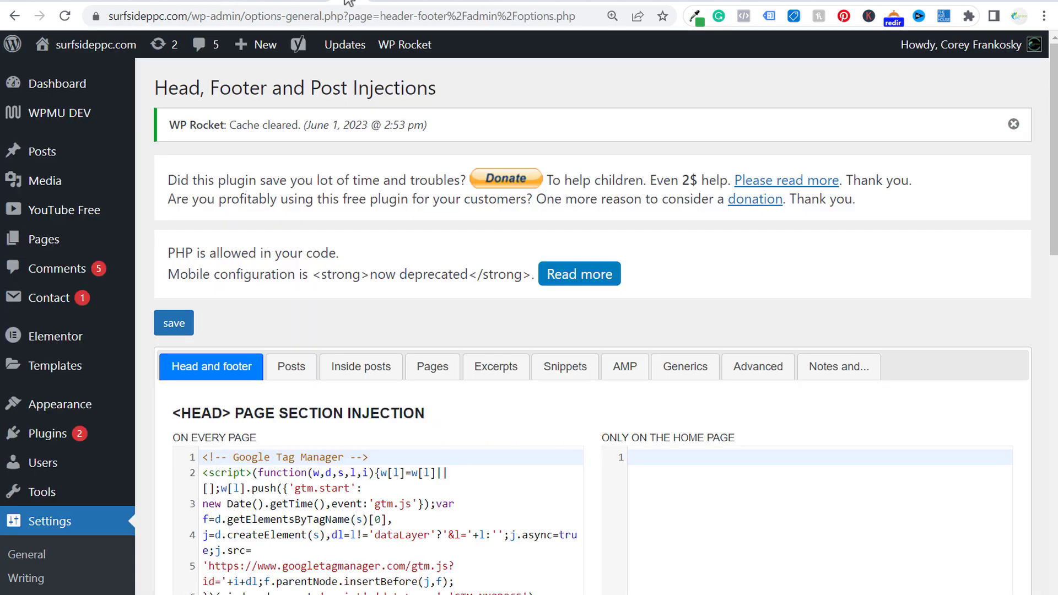
left_click_drag(155, 87, 489, 92)
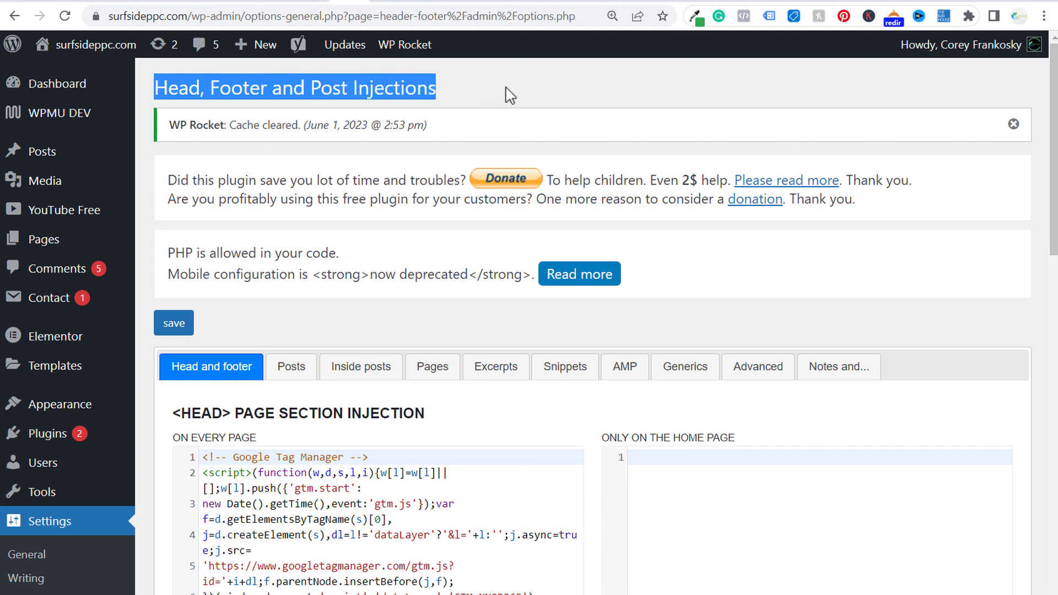
left_click(517, 96)
scroll(438, 165, "down", 2)
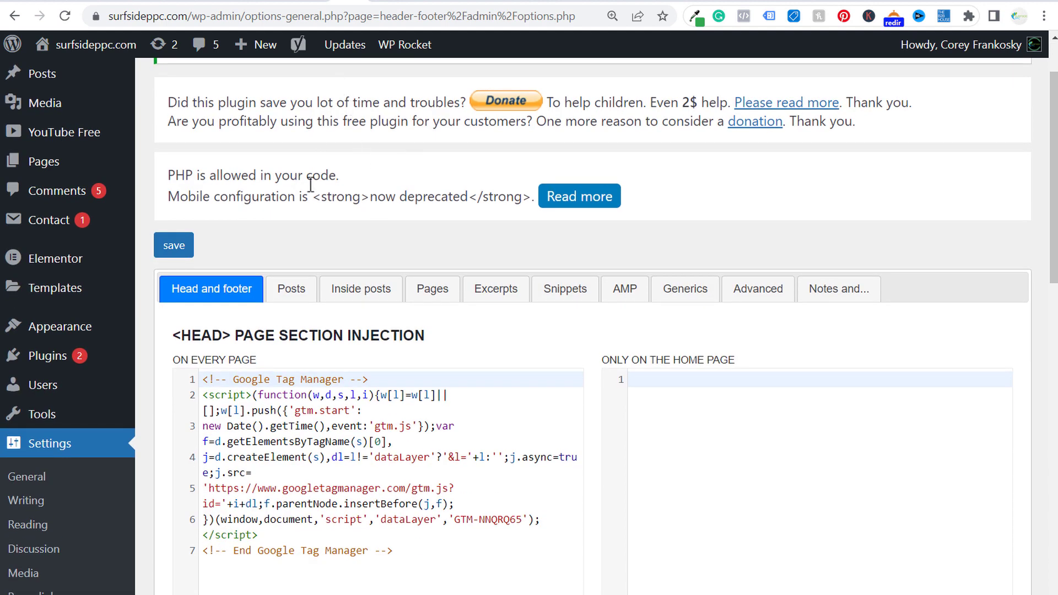
mouse_move(29, 358)
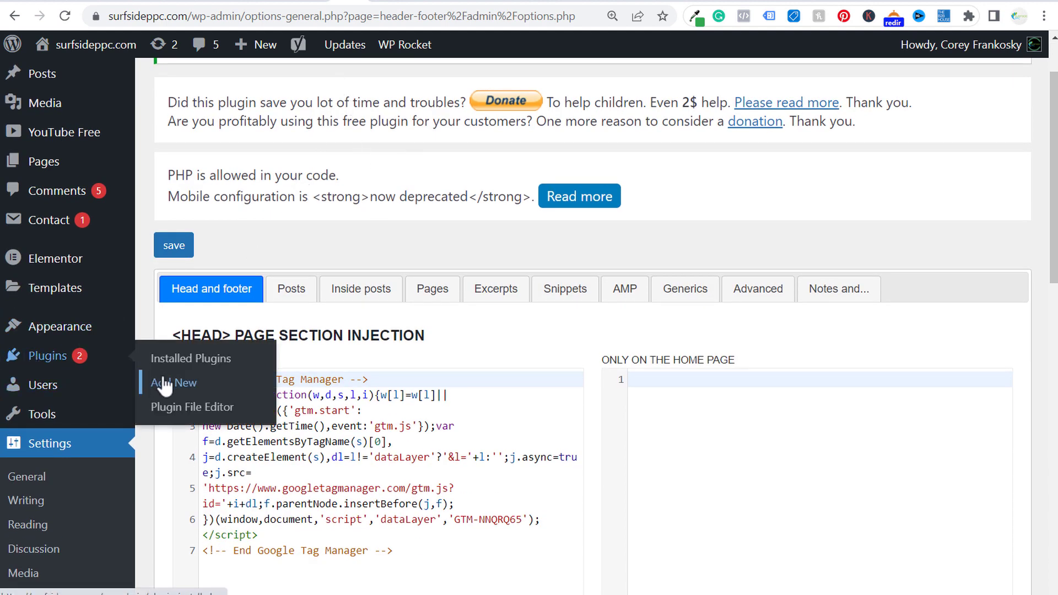
scroll(165, 386, "up", 2)
left_click_drag(444, 91, 155, 94)
left_click(223, 85)
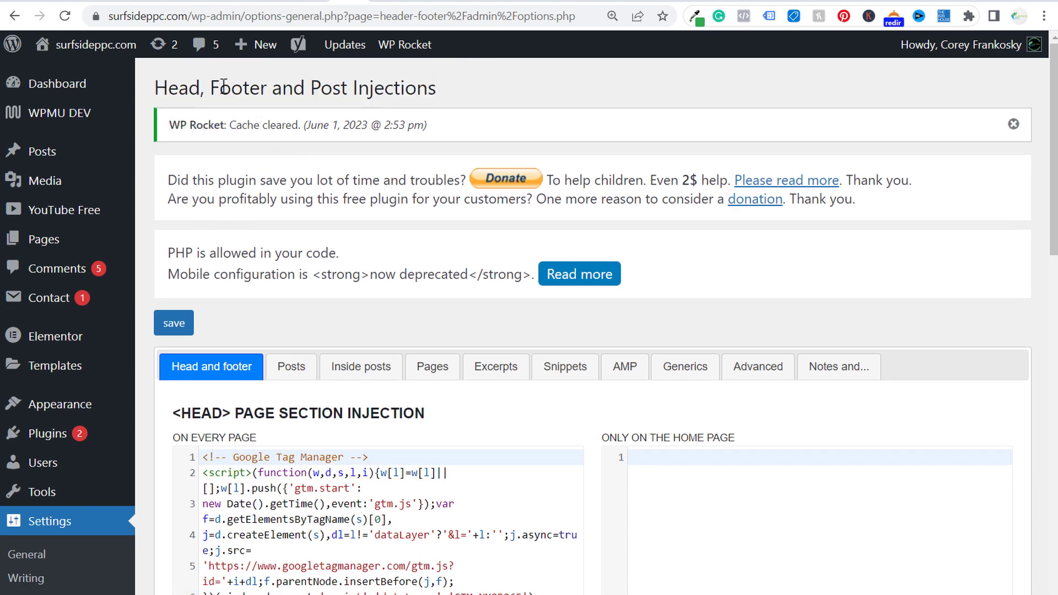
left_click(213, 4)
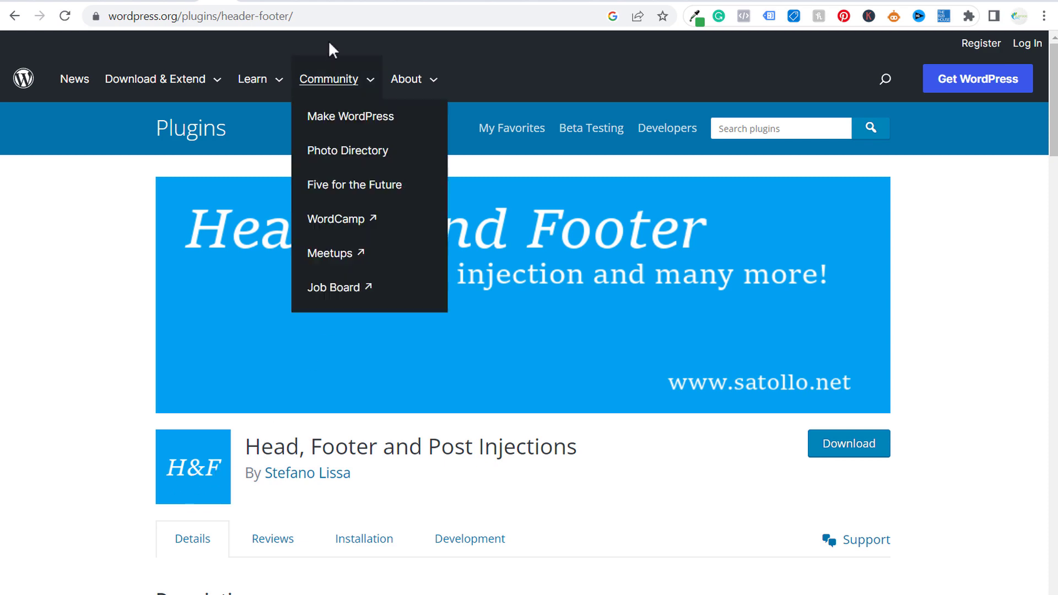
left_click(353, 3)
scroll(72, 407, "down", 4)
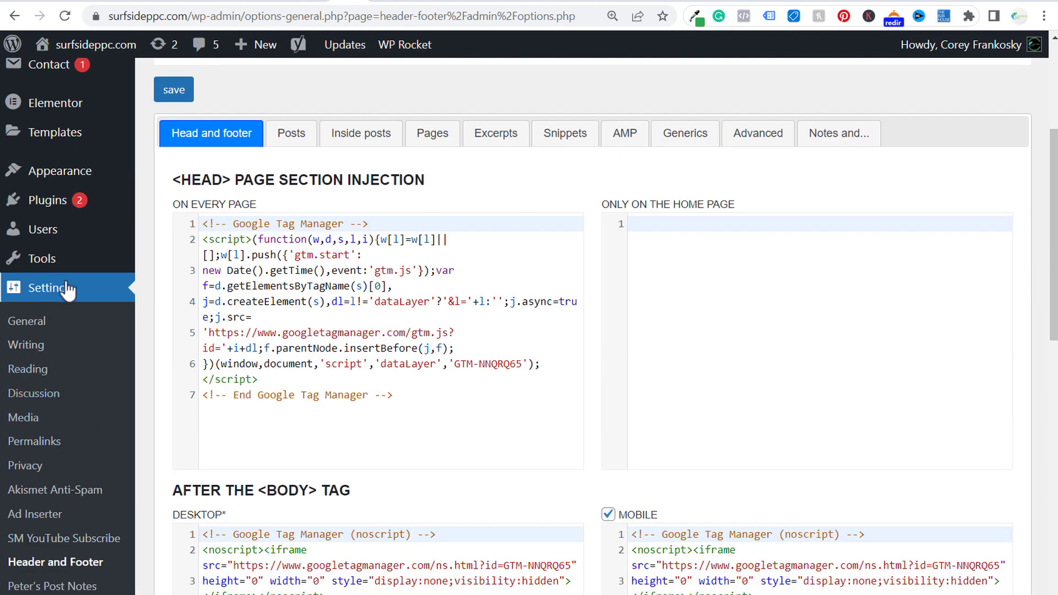
scroll(64, 292, "down", 2)
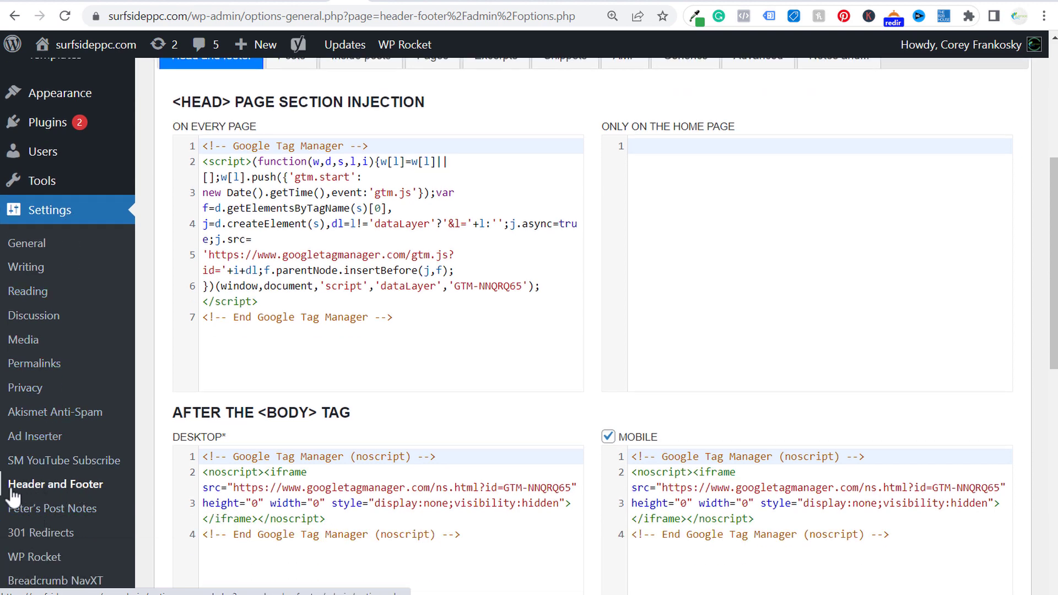
scroll(419, 330, "up", 1)
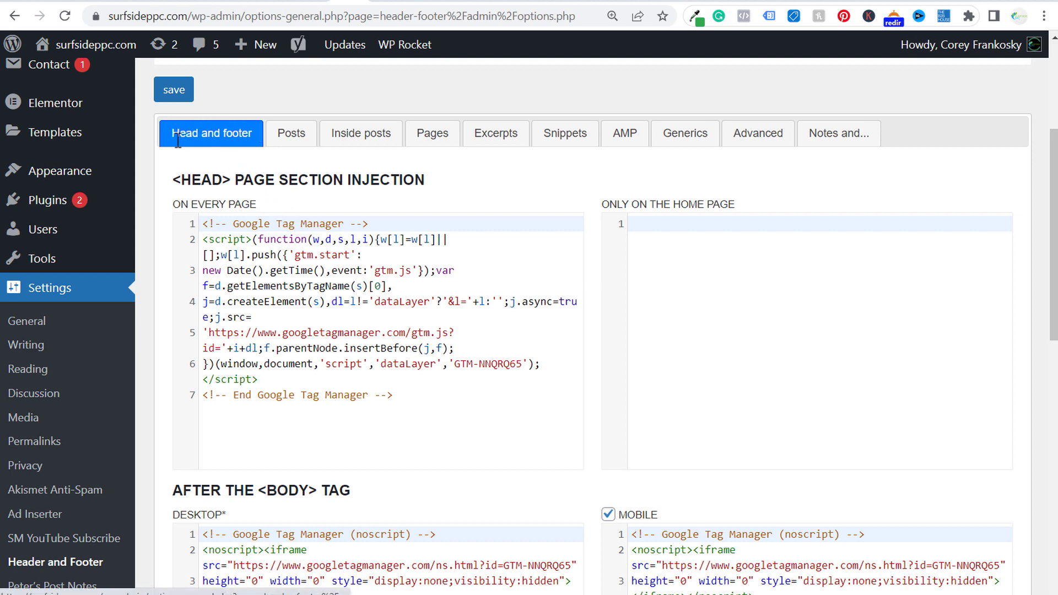
left_click(114, 3)
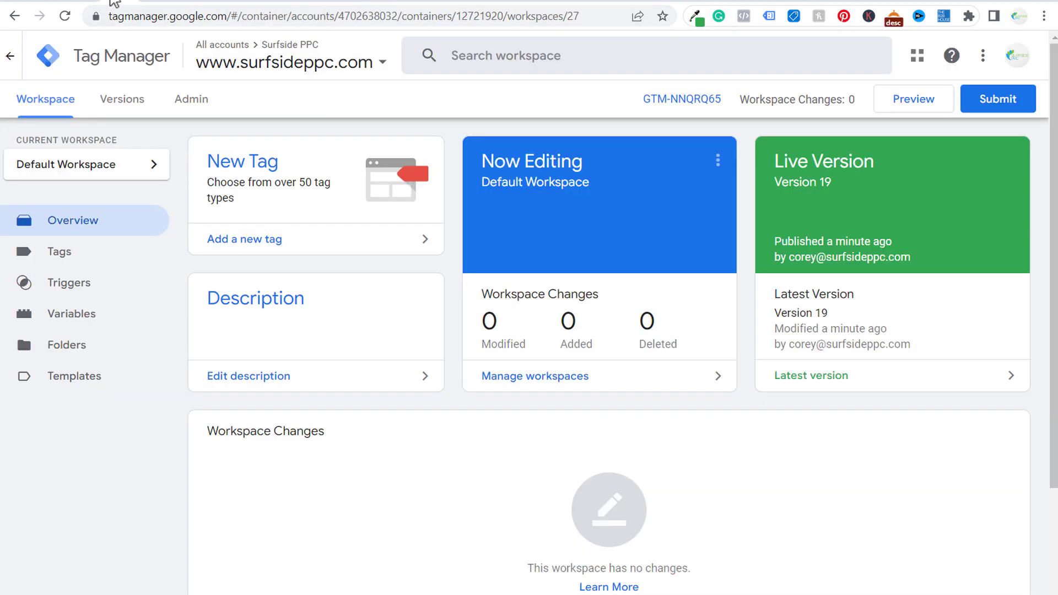
Copy the container's head snippet from Admin > Install Google Tag Manager
left_click(190, 109)
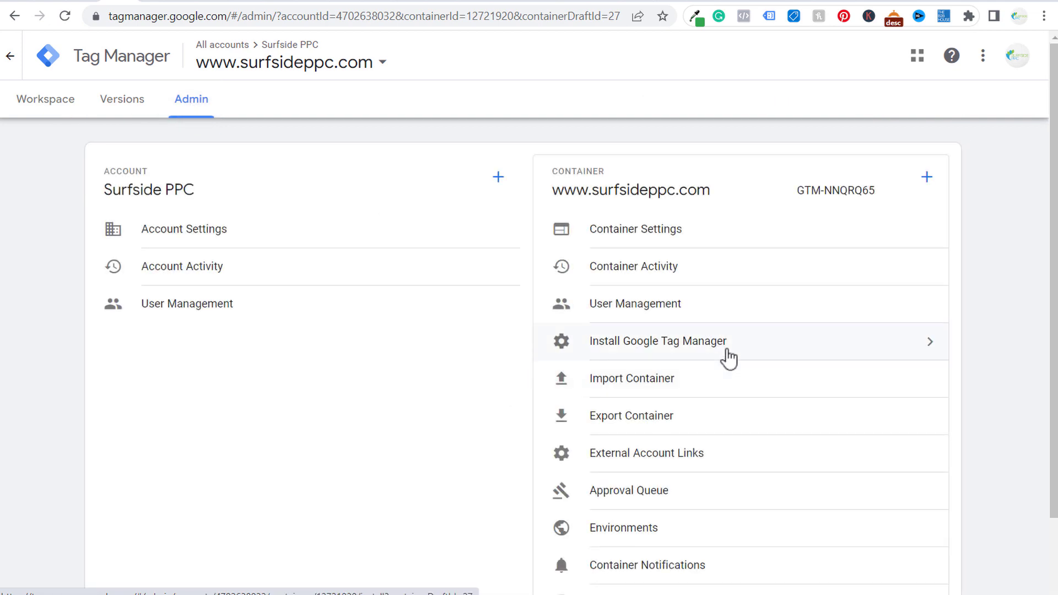
left_click(734, 344)
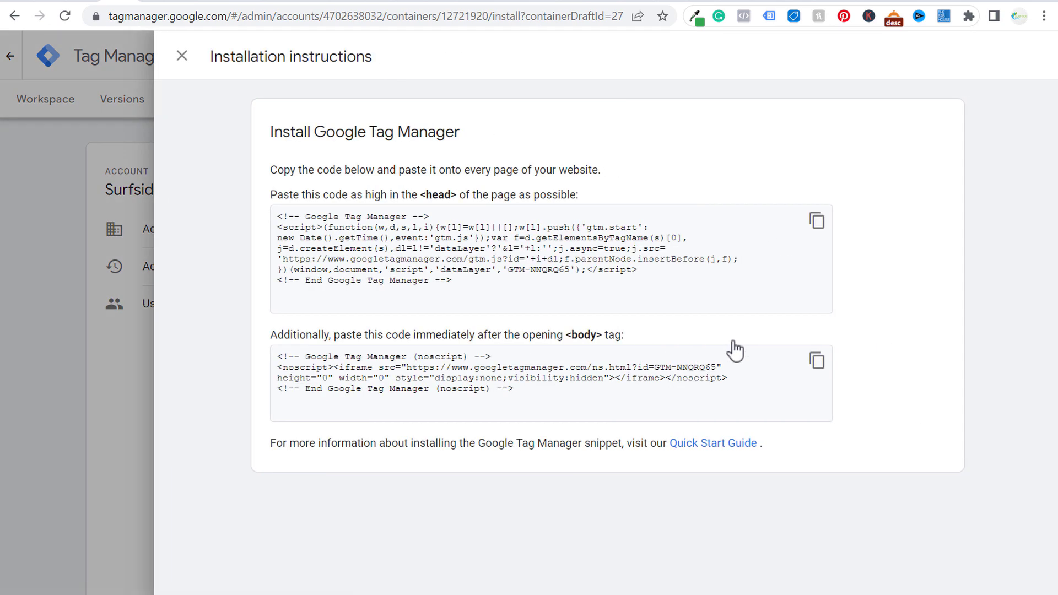
left_click(182, 56)
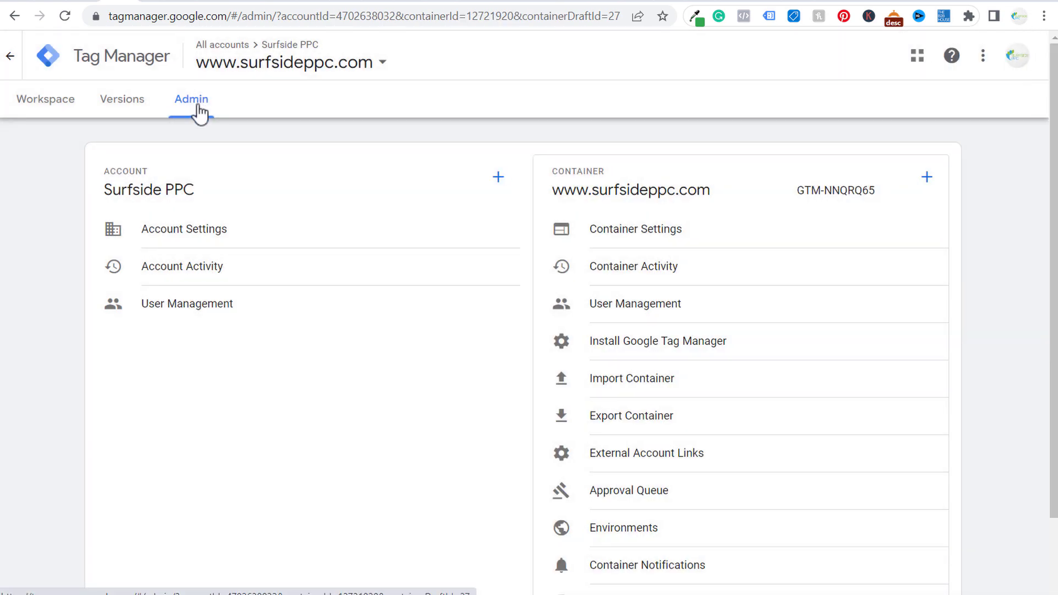
left_click(627, 340)
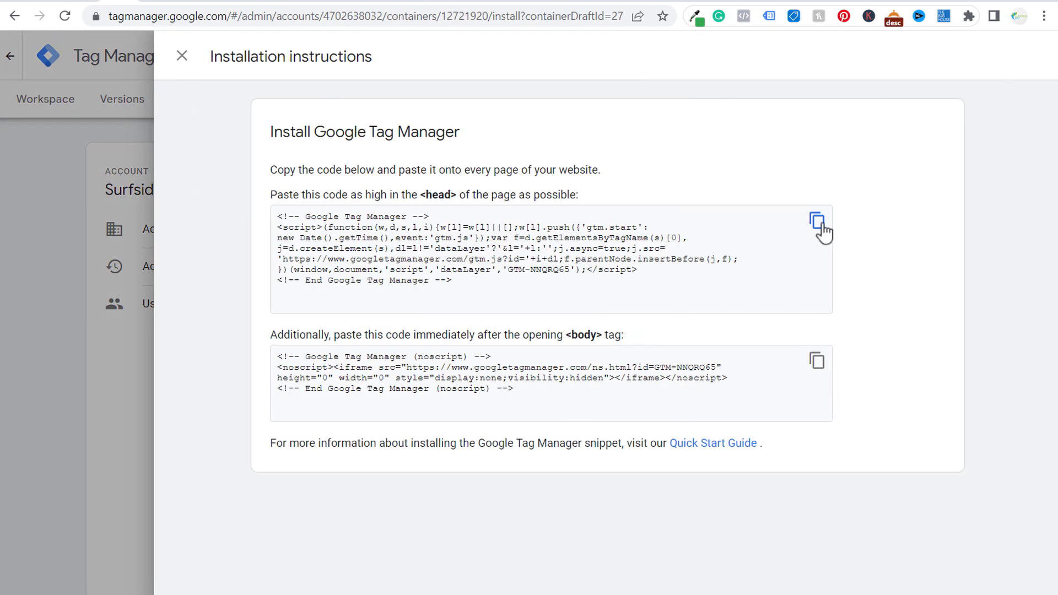
left_click(818, 222)
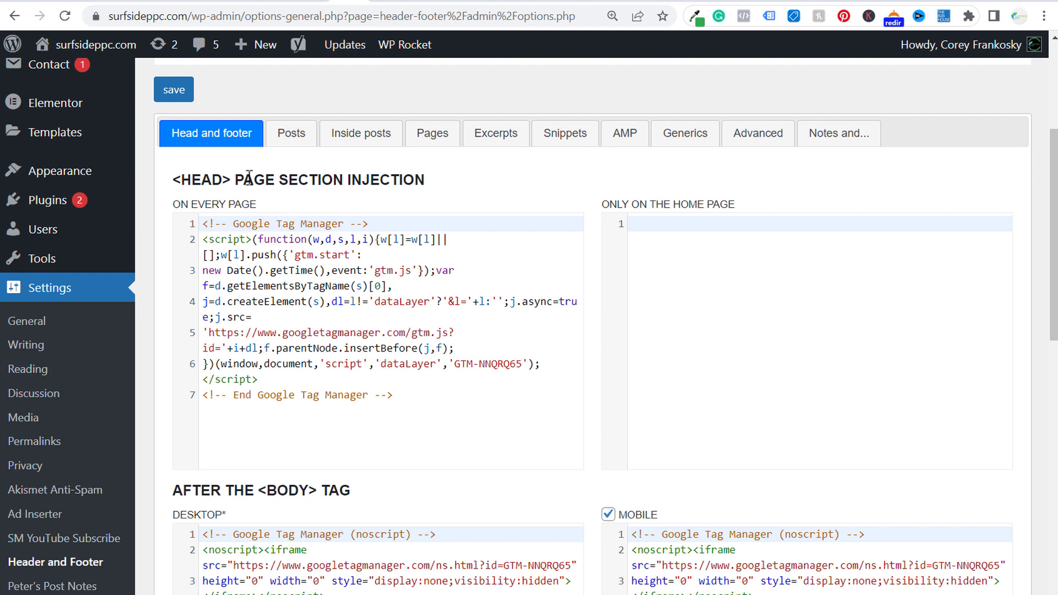
Check WordPress's every-page head code, then copy GTM's body snippet
left_click_drag(209, 223, 412, 402)
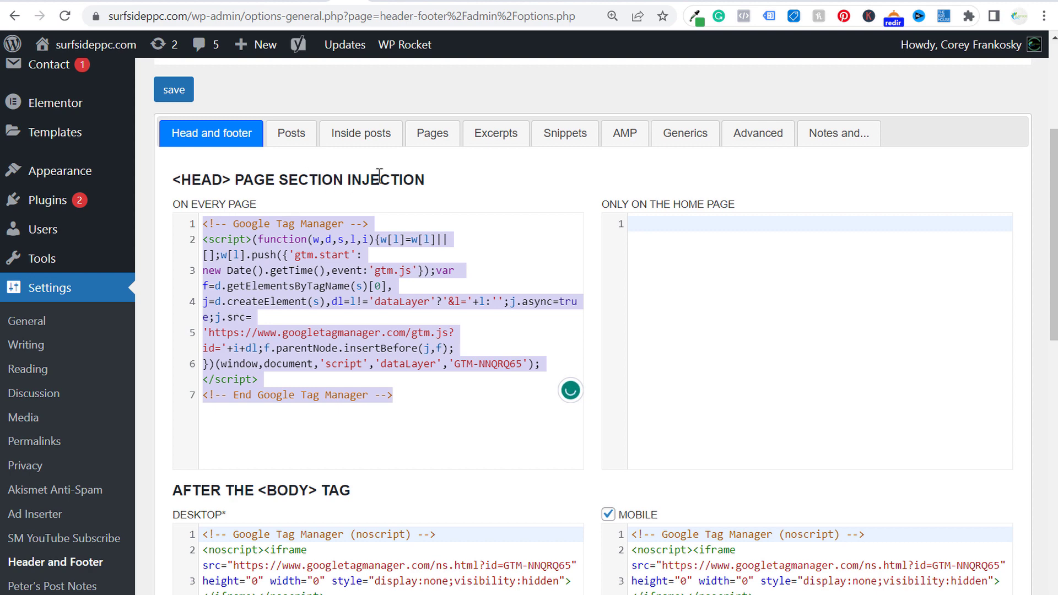
left_click(366, 99)
left_click(141, 5)
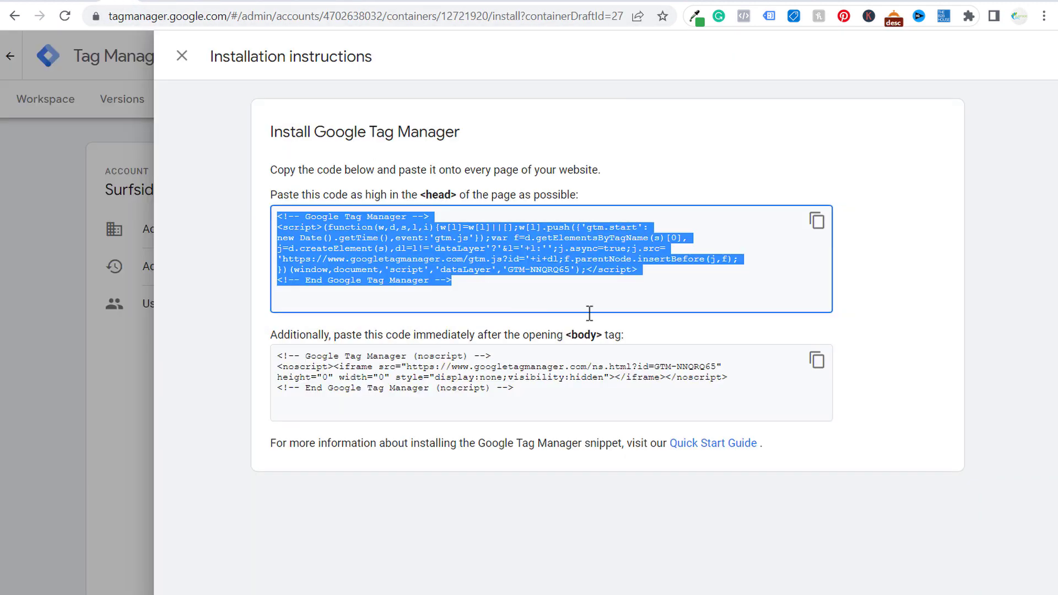
left_click(816, 362)
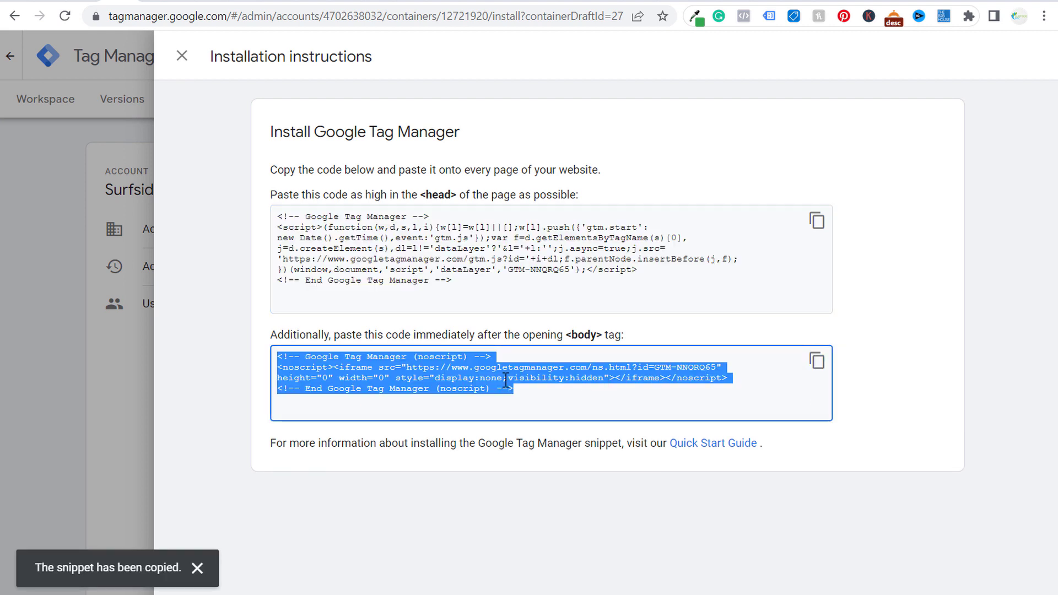
left_click_drag(334, 335, 619, 340)
left_click(618, 340)
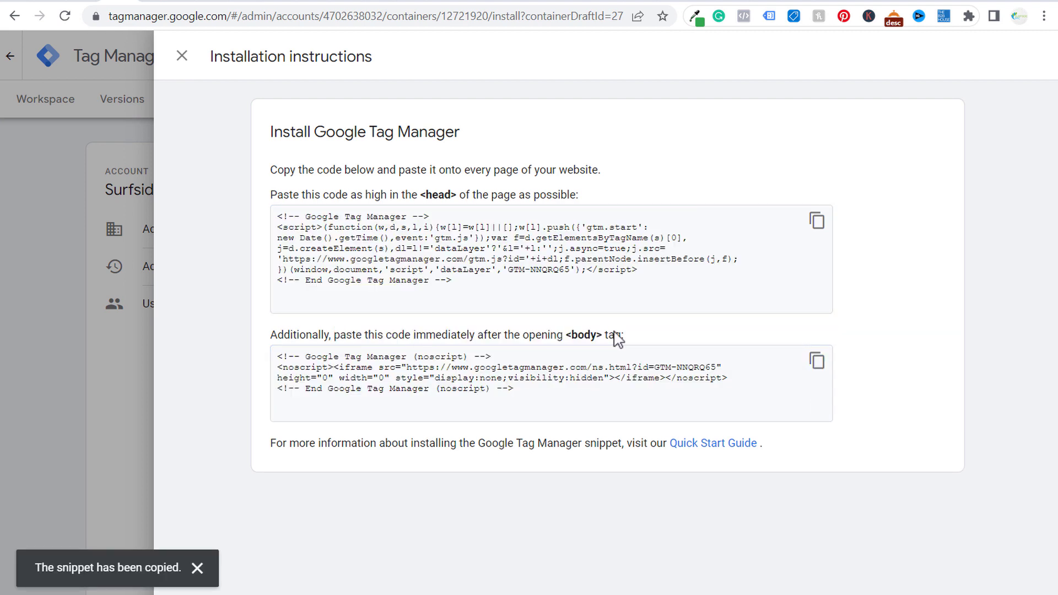
Compare the body snippet with WordPress's Desktop and Mobile After-Body code, then return to GTM
left_click(363, 2)
scroll(496, 221, "down", 3)
left_click_drag(217, 335, 349, 331)
left_click(444, 439)
left_click_drag(469, 456, 182, 381)
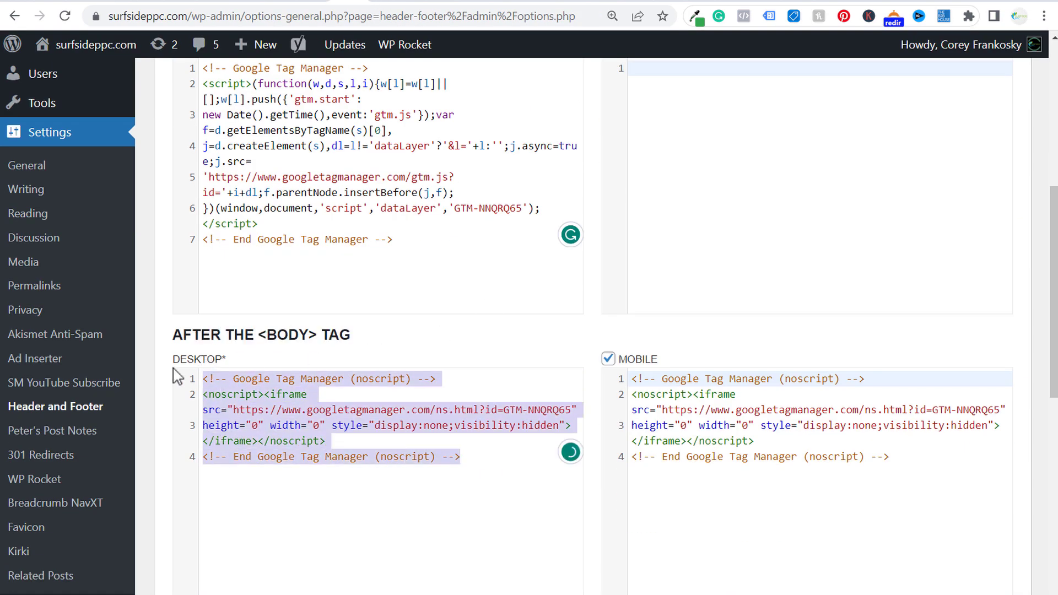
left_click_drag(921, 452, 608, 364)
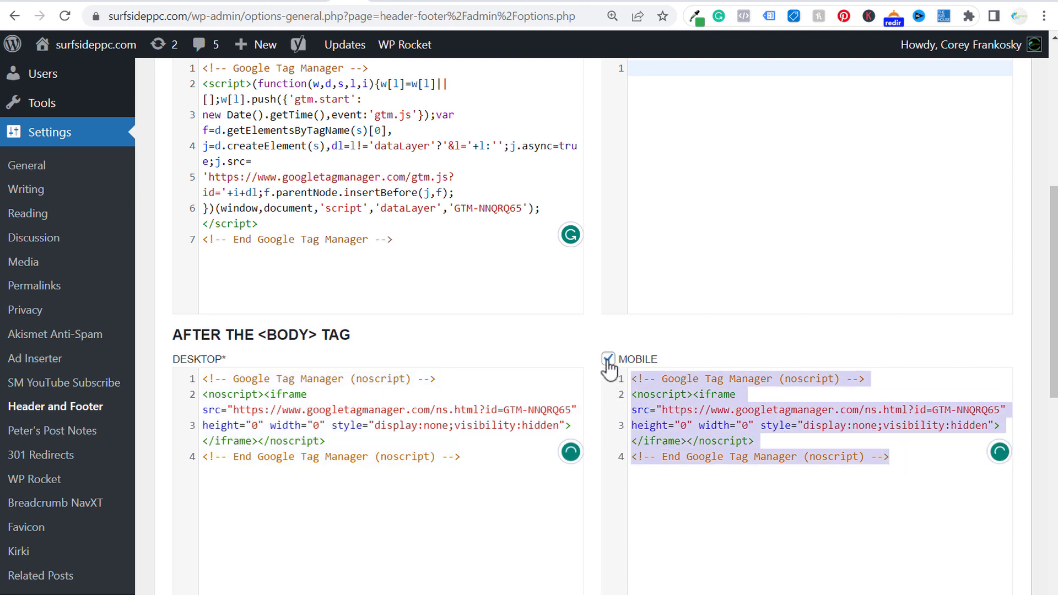
scroll(562, 338, "down", 8)
scroll(321, 502, "down", 1)
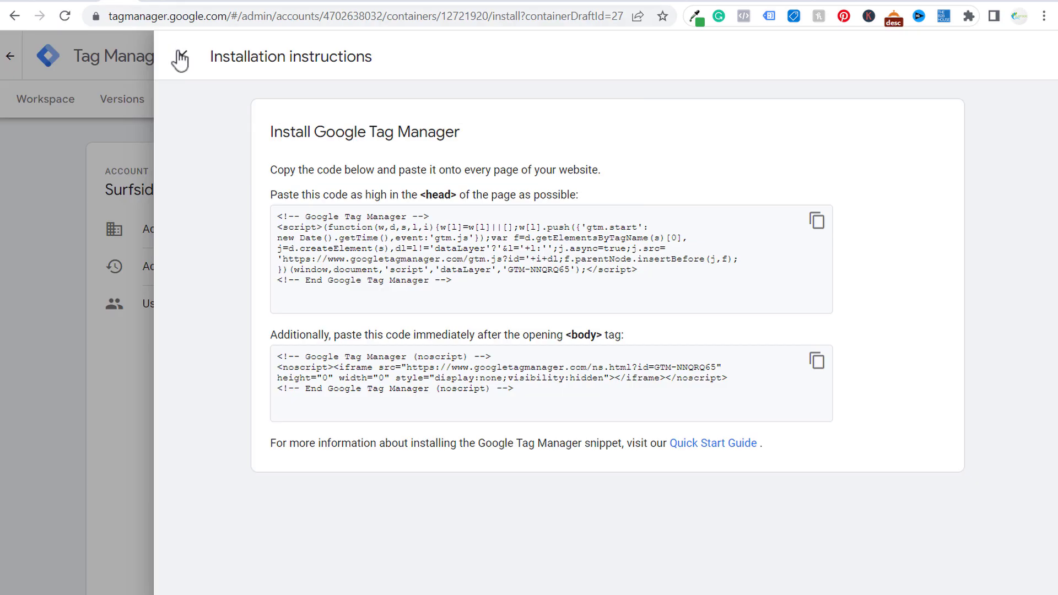
left_click(181, 63)
Publish Version 20 with name and description '123', then reopen the workspace overview
left_click(33, 105)
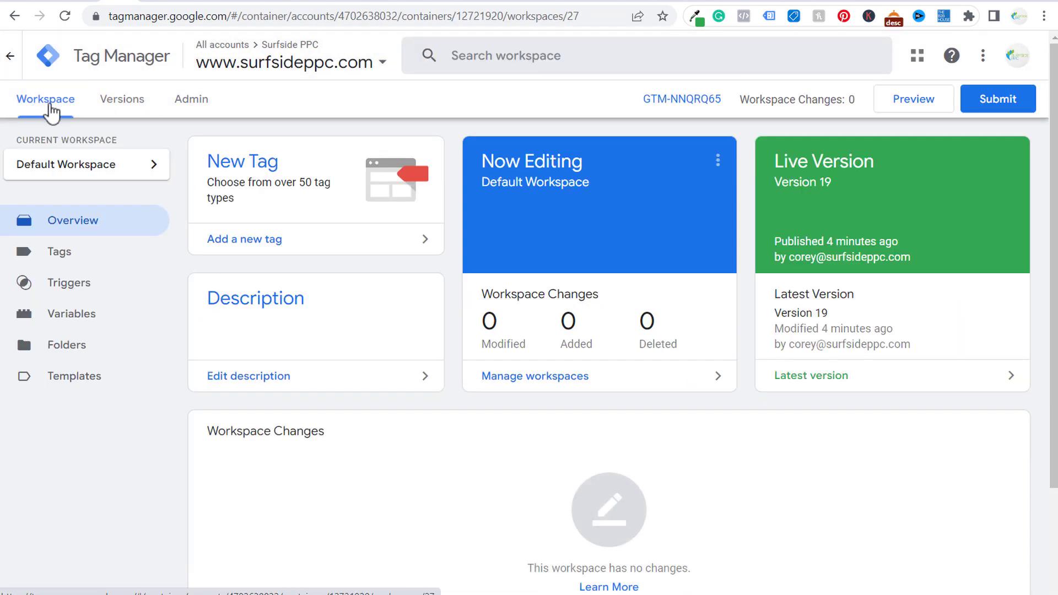
left_click(998, 99)
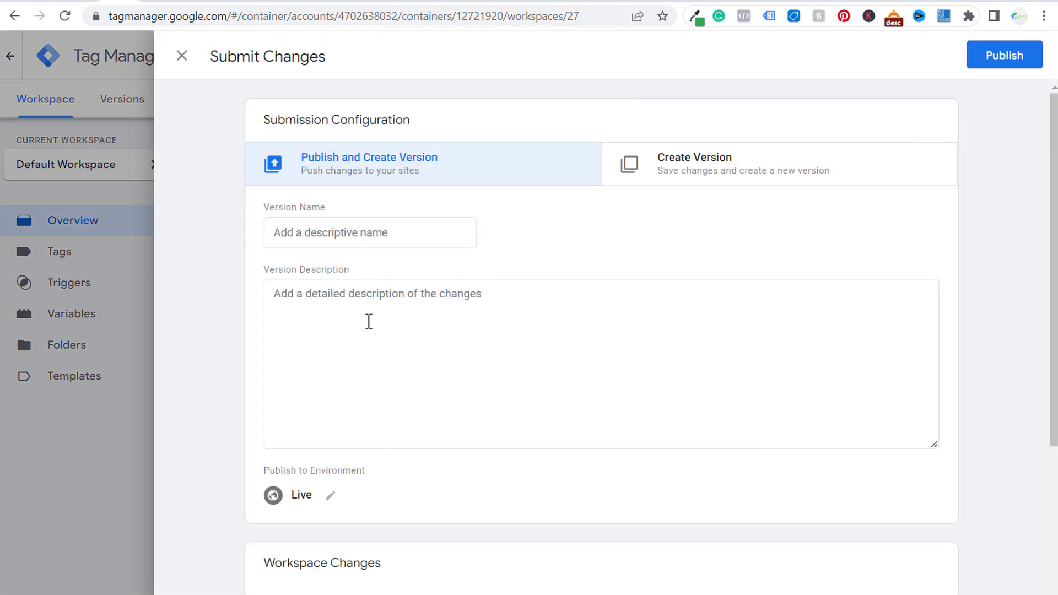
left_click(408, 230)
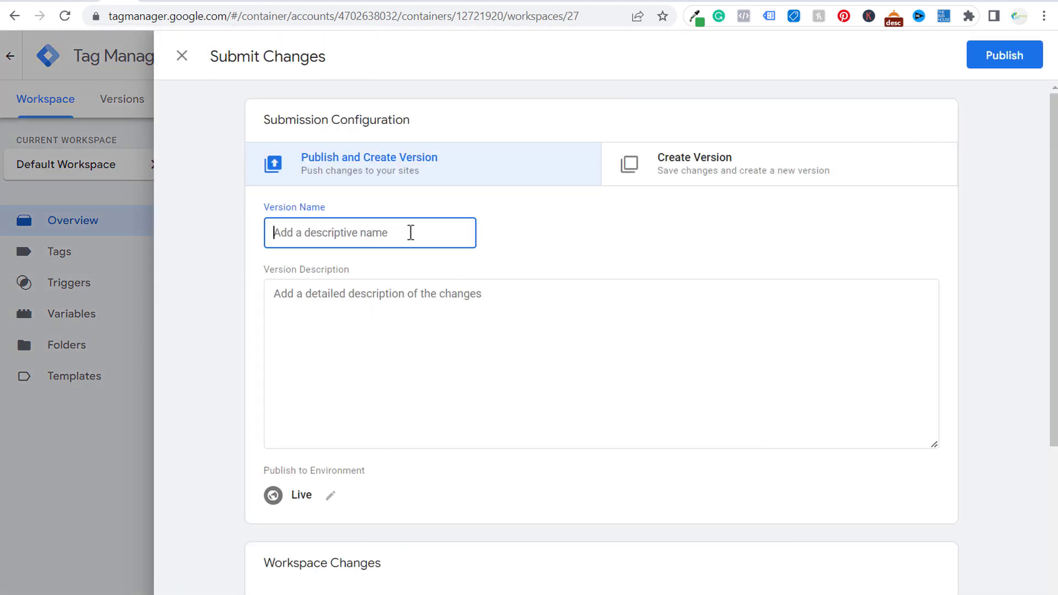
type("123")
left_click(404, 328)
type("12")
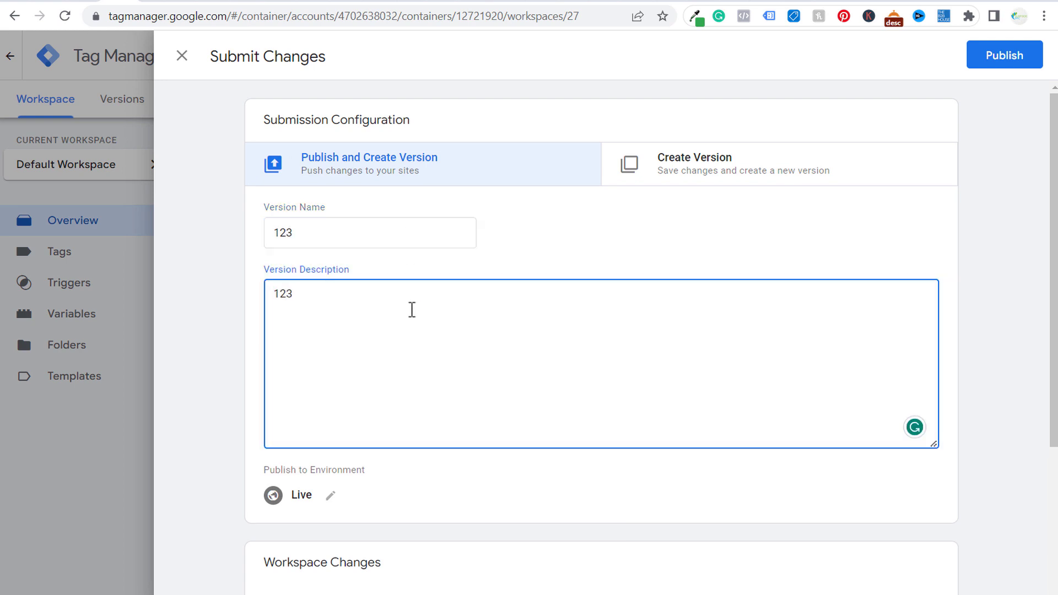
left_click(994, 67)
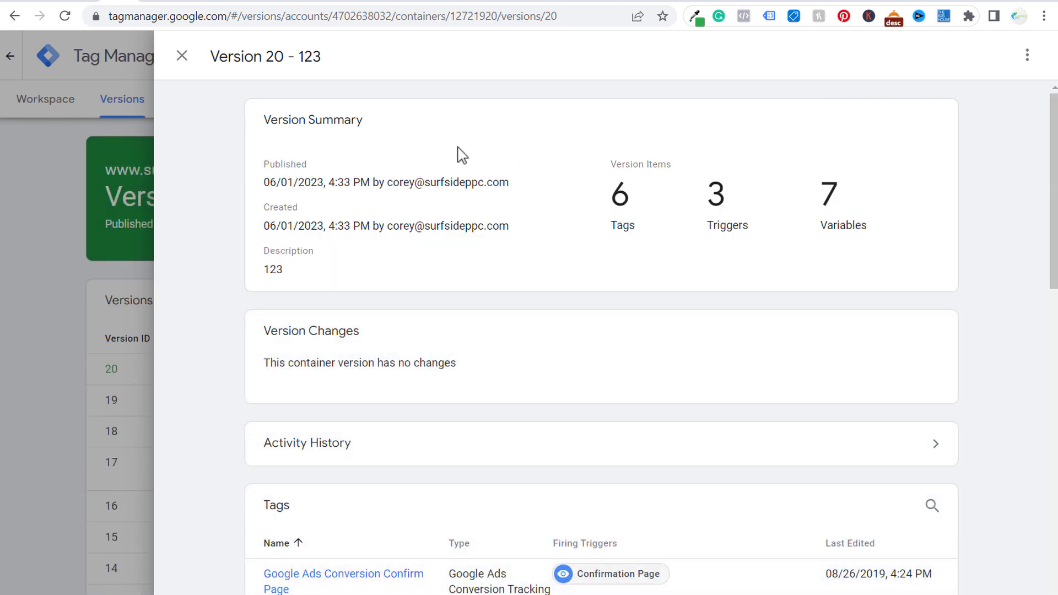
left_click(182, 55)
left_click(64, 107)
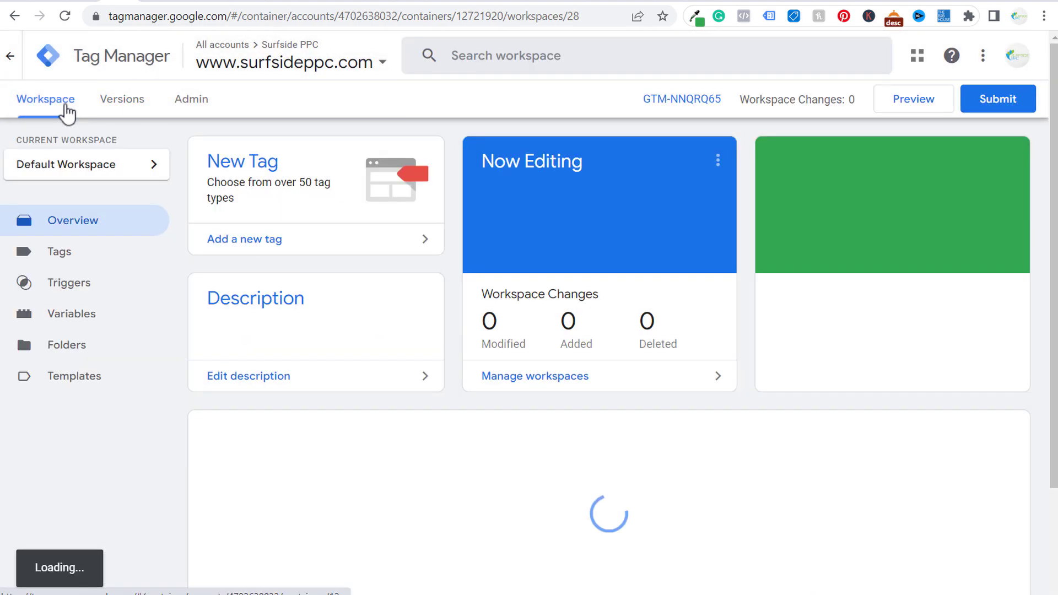
Create a new tag and search the Community Template Gallery for 'linkedin ins'
left_click(363, 251)
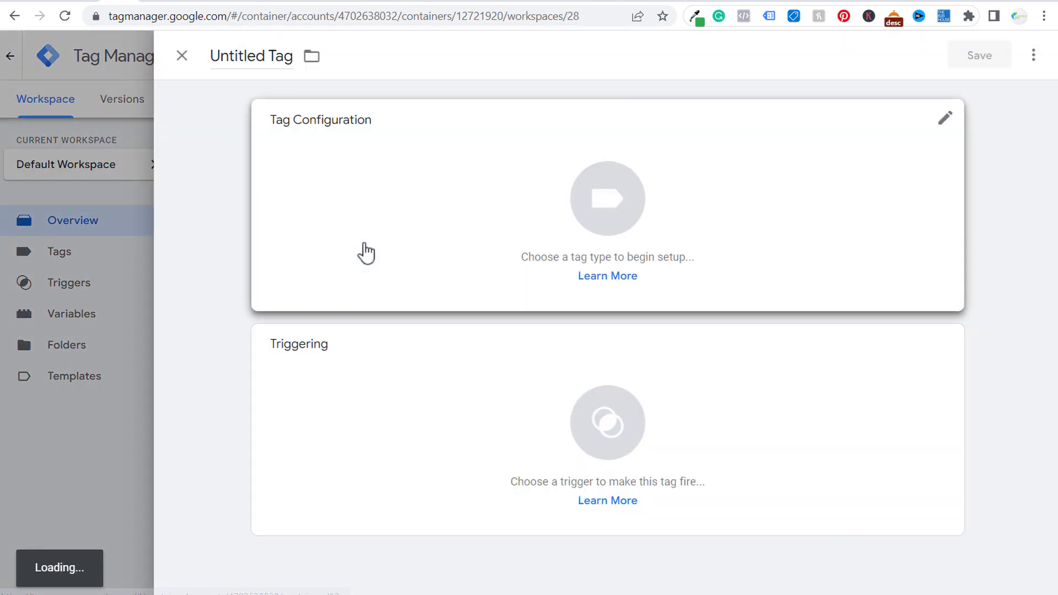
left_click(508, 191)
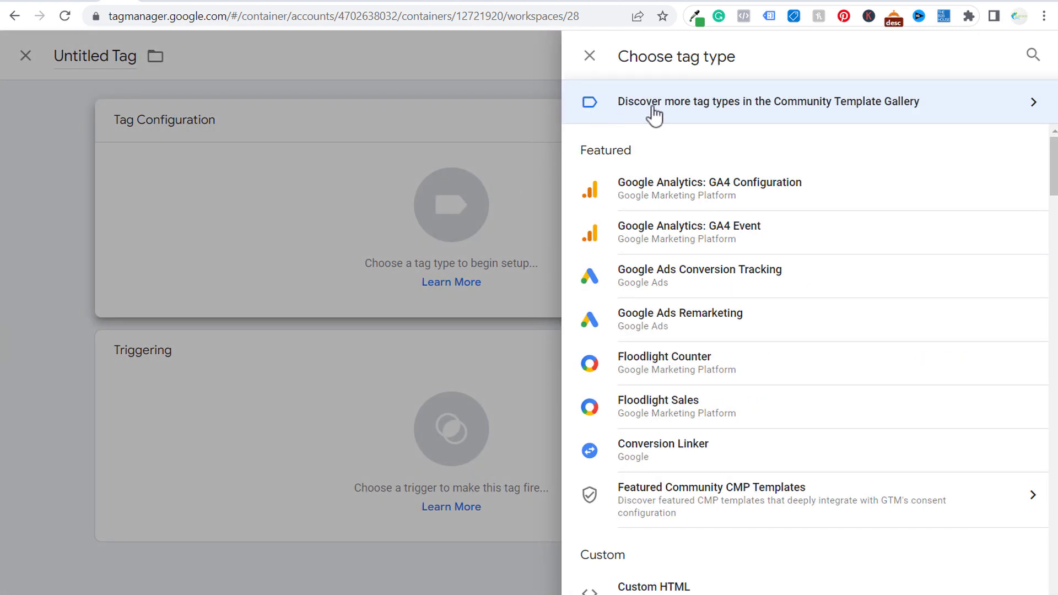
left_click(841, 114)
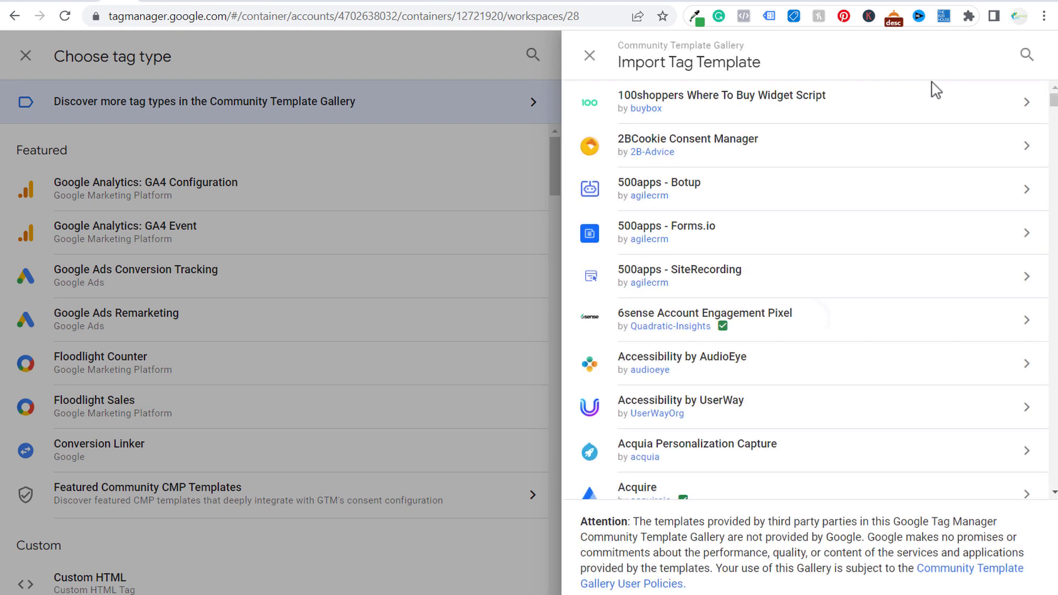
left_click(1022, 60)
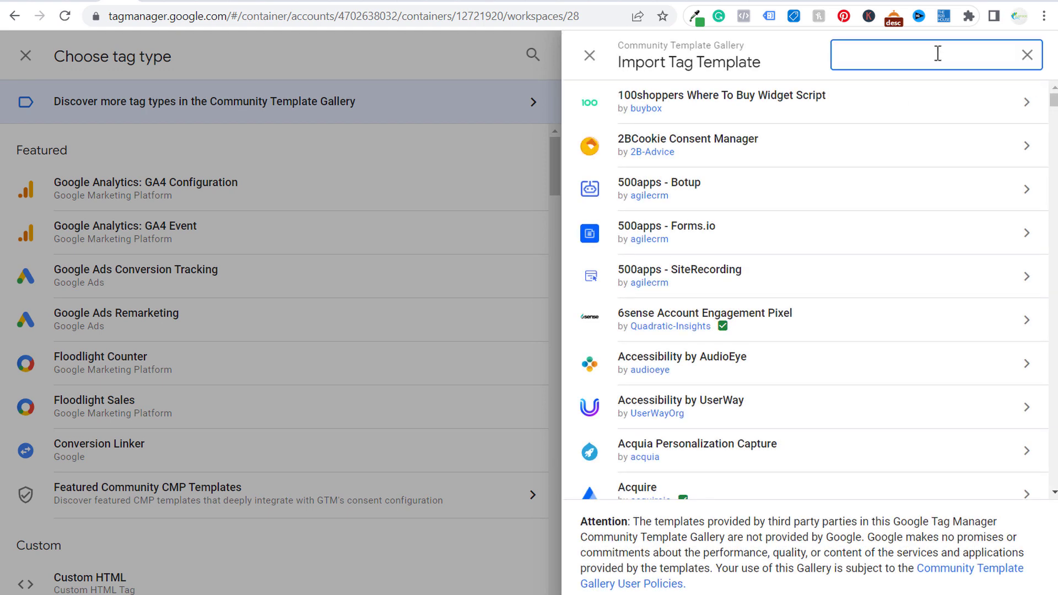
type("linkedin")
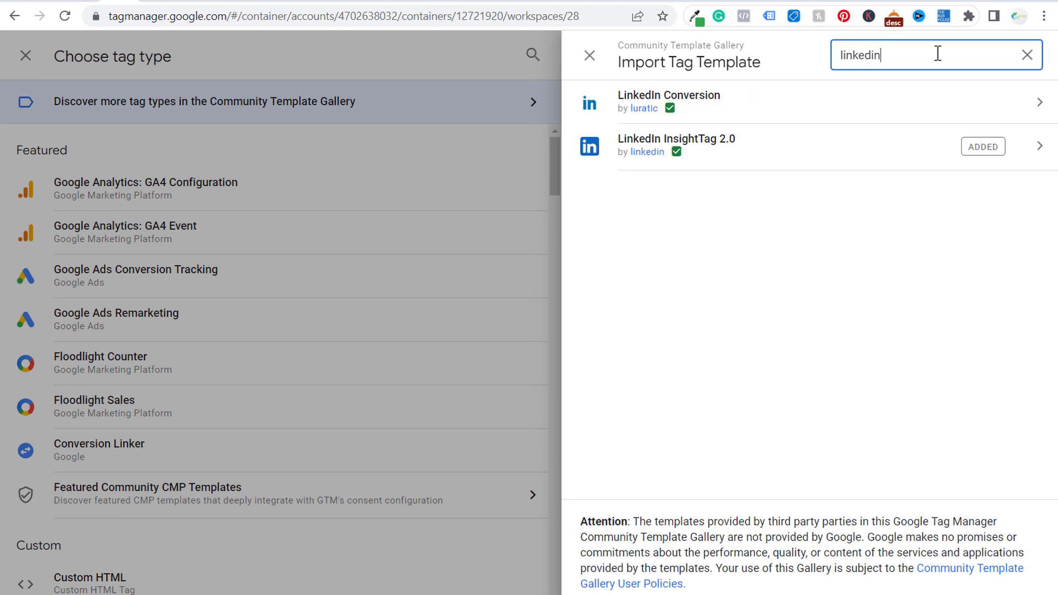
type(" insi")
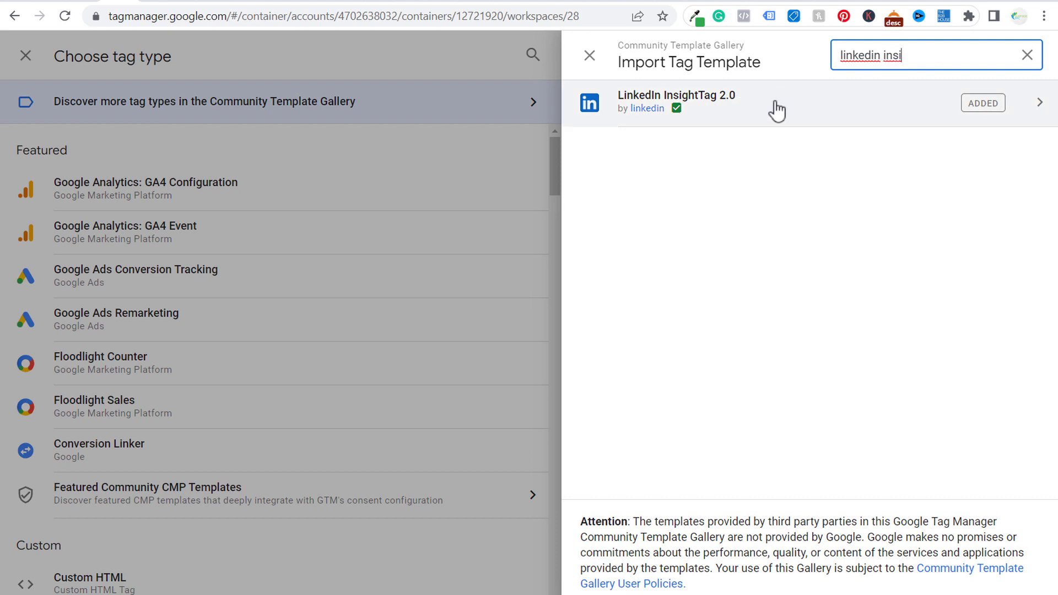
left_click(886, 118)
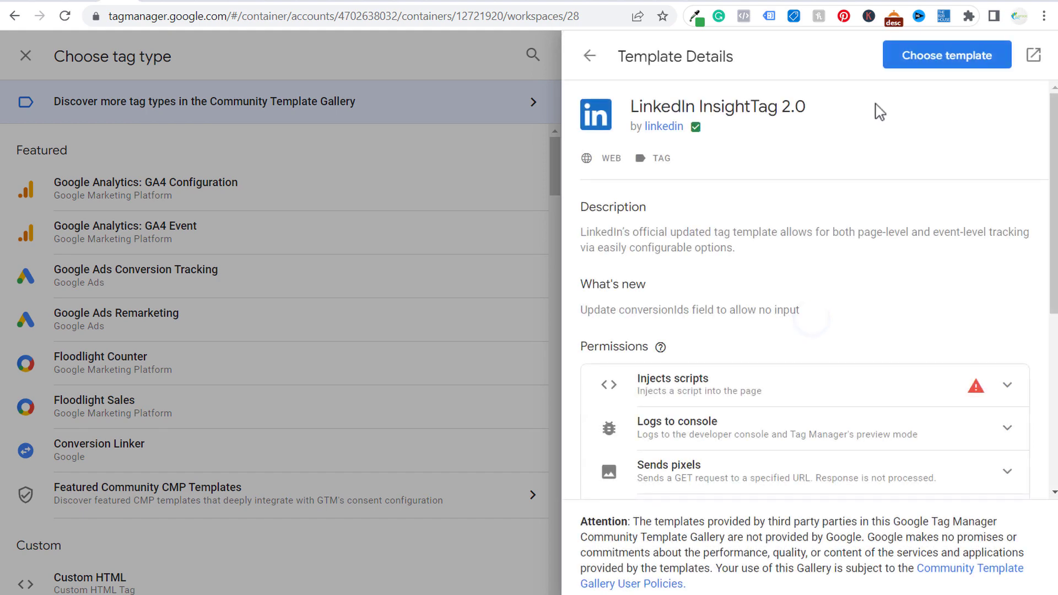
left_click(590, 55)
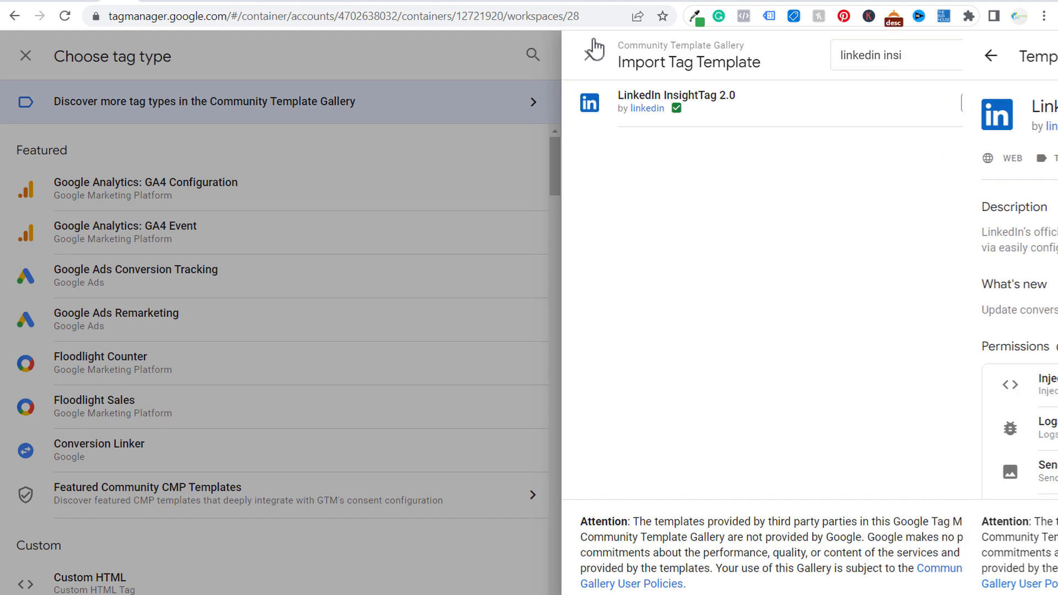
left_click(588, 57)
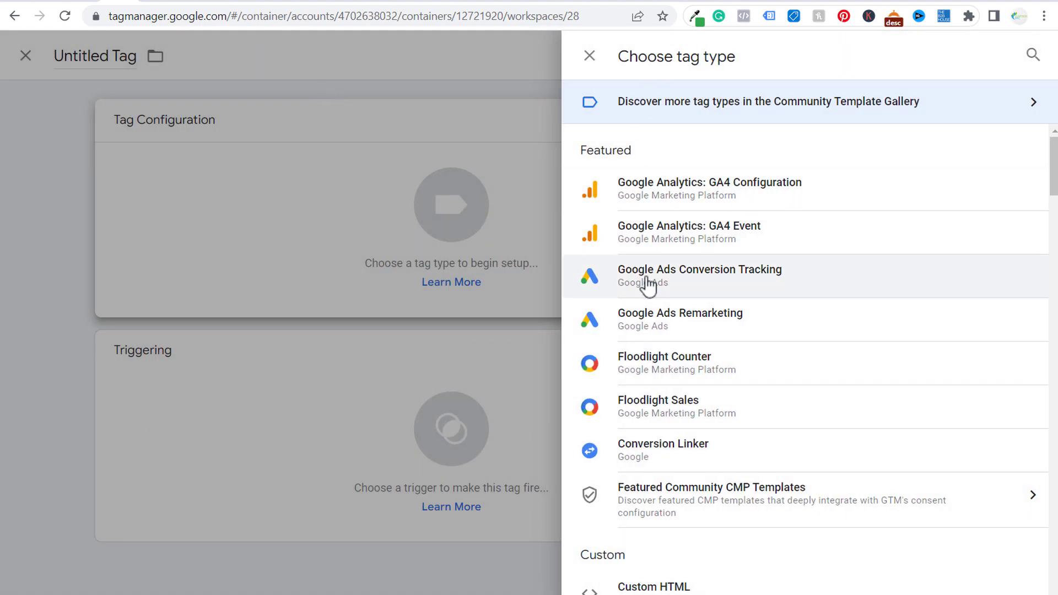
Filter tag types by 'linkedin' and choose LinkedIn InsightTag 2.0
left_click(1031, 58)
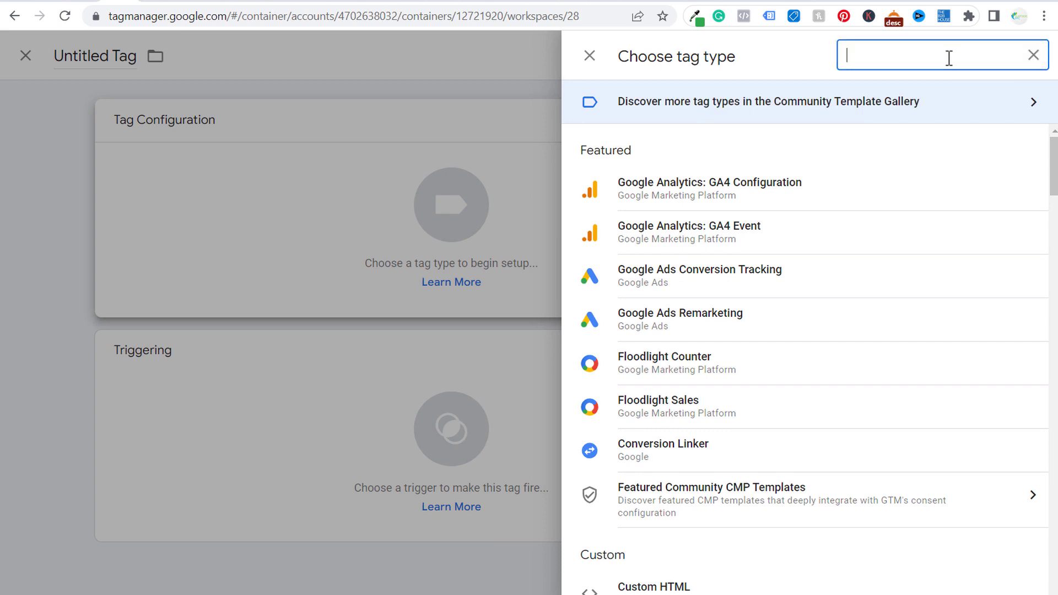
type("linkedin in")
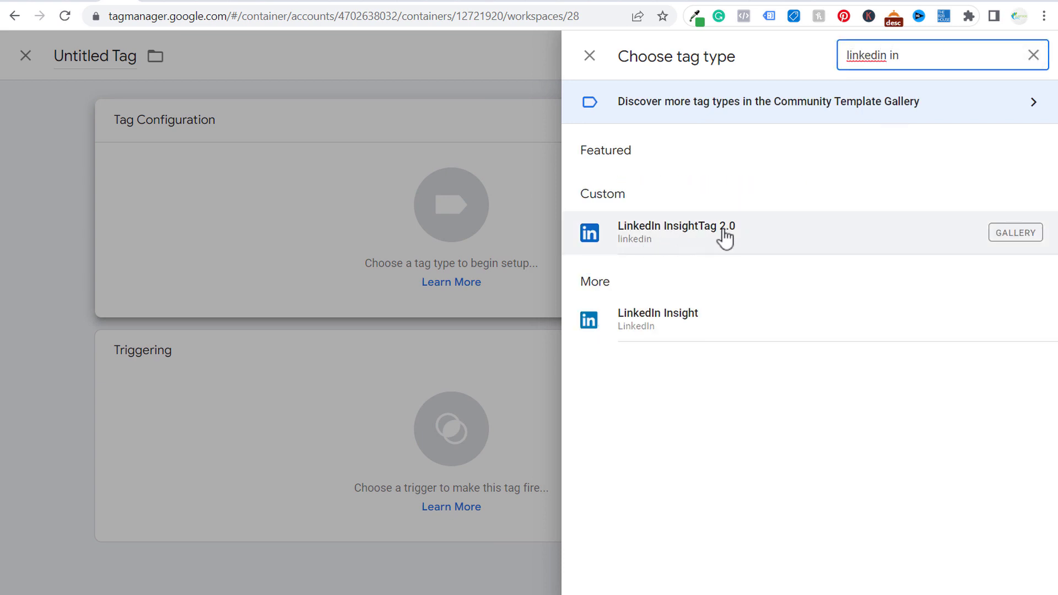
left_click(818, 236)
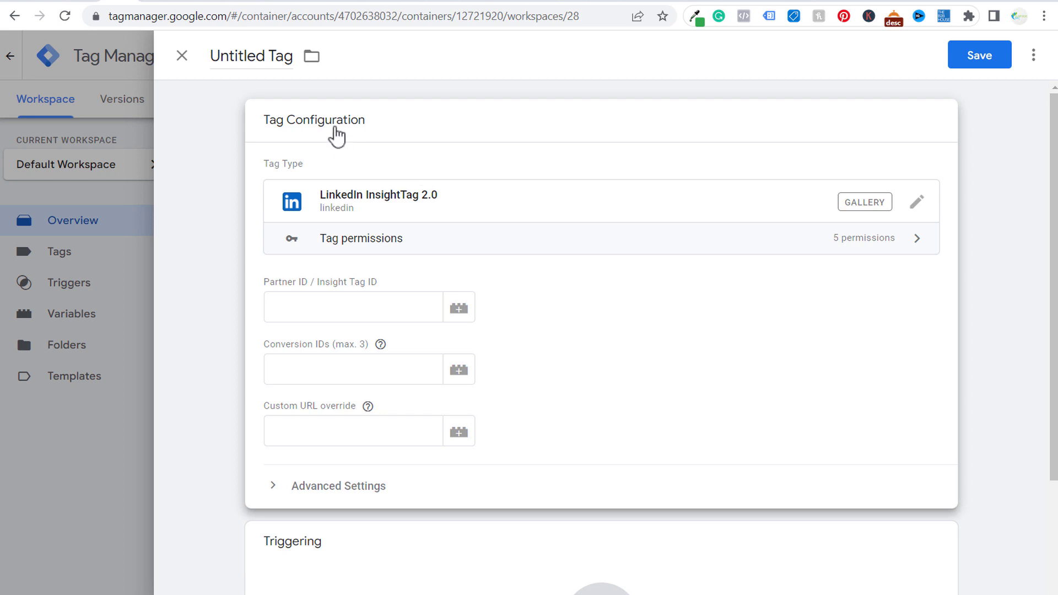
Name the tag 'LinkedIn Insight Tag 2.0'
left_click(238, 56)
type("Li")
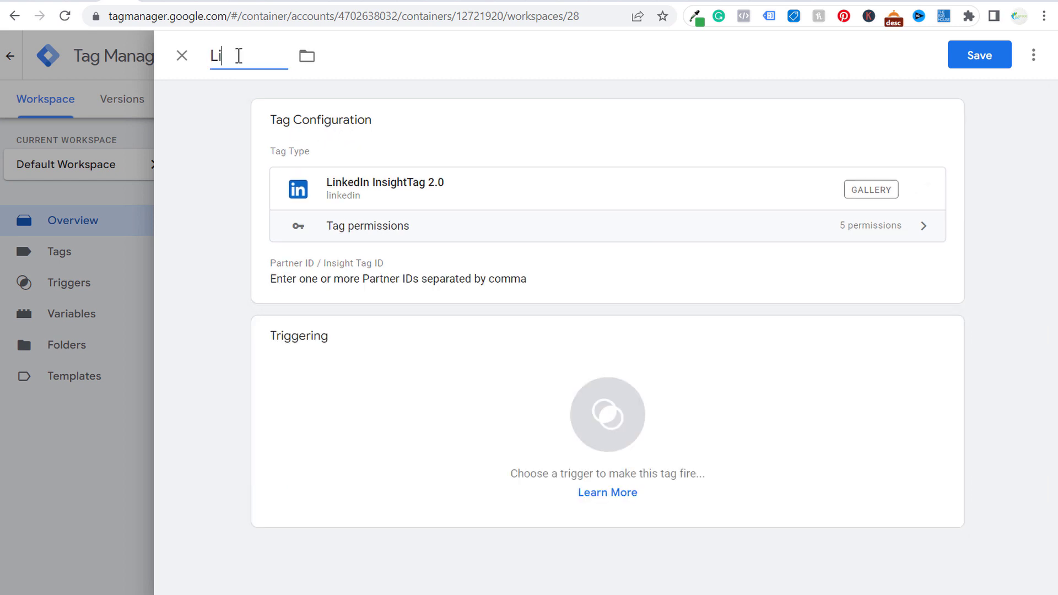
type("nkedIn Insight Tag 2.0")
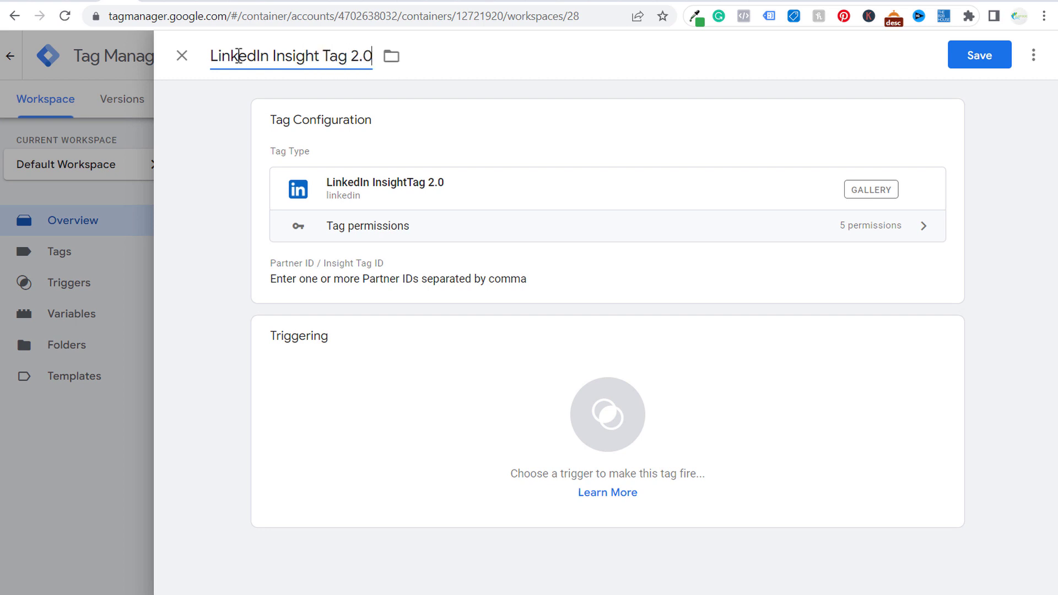
left_click(537, 155)
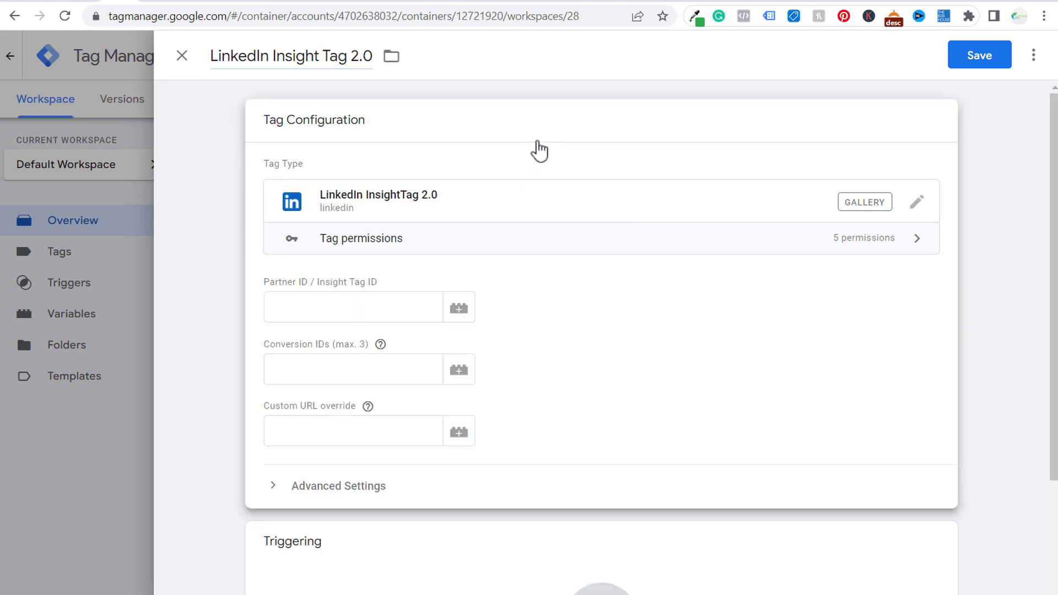
Copy the partner ID from Campaign Manager into the tag's Partner ID field
left_click(175, 5)
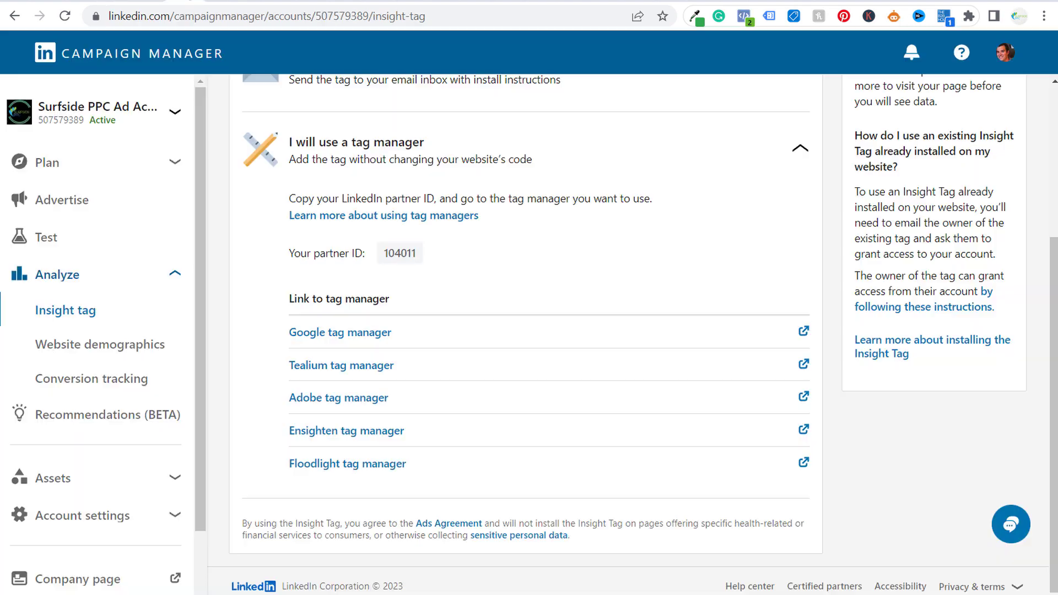
left_click(400, 257)
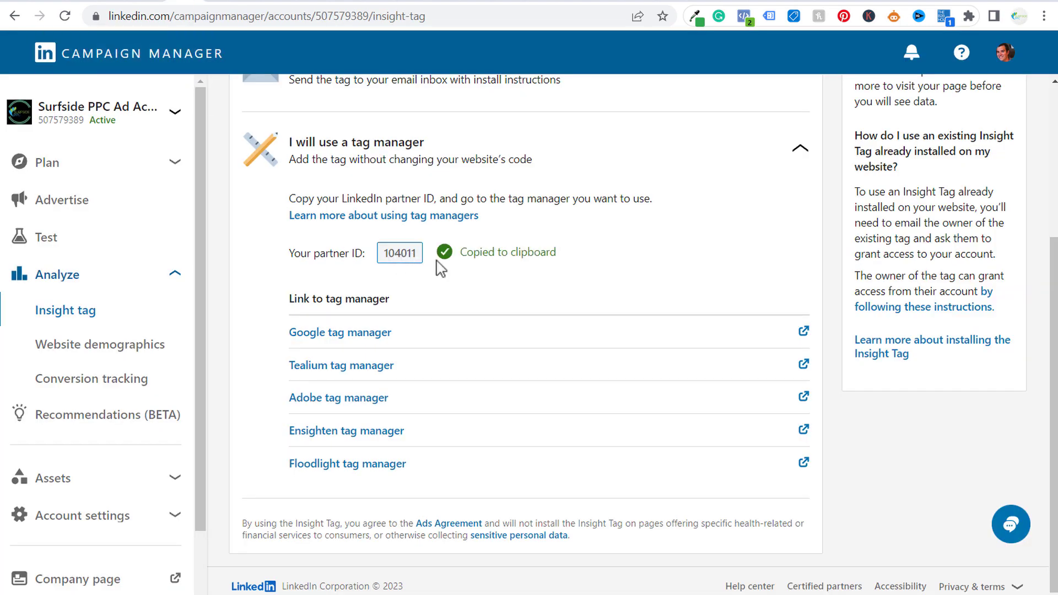
left_click(123, 1)
left_click(307, 305)
key("ctrl+v")
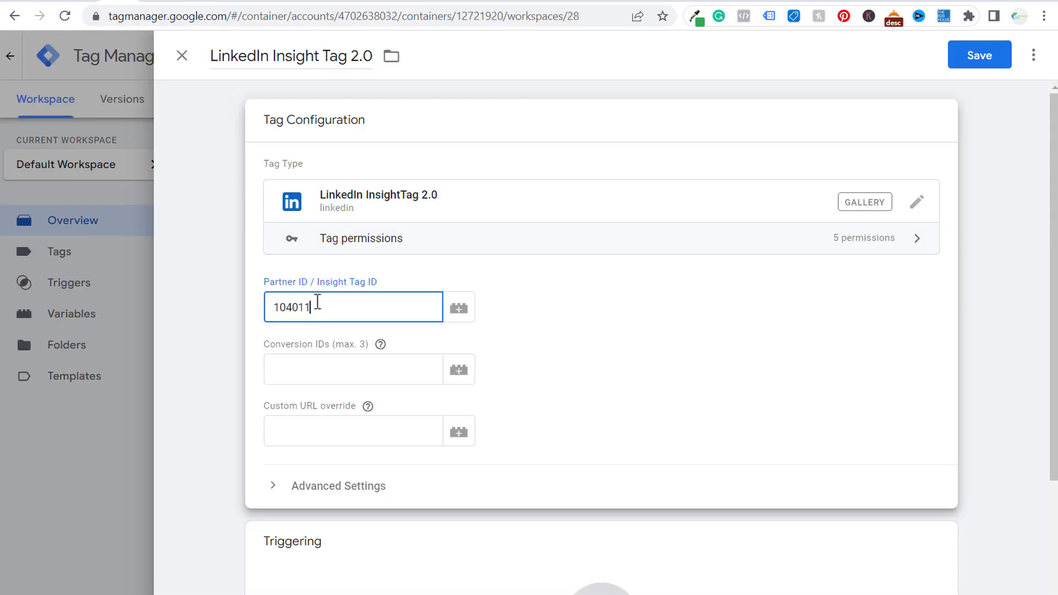
left_click(233, 269)
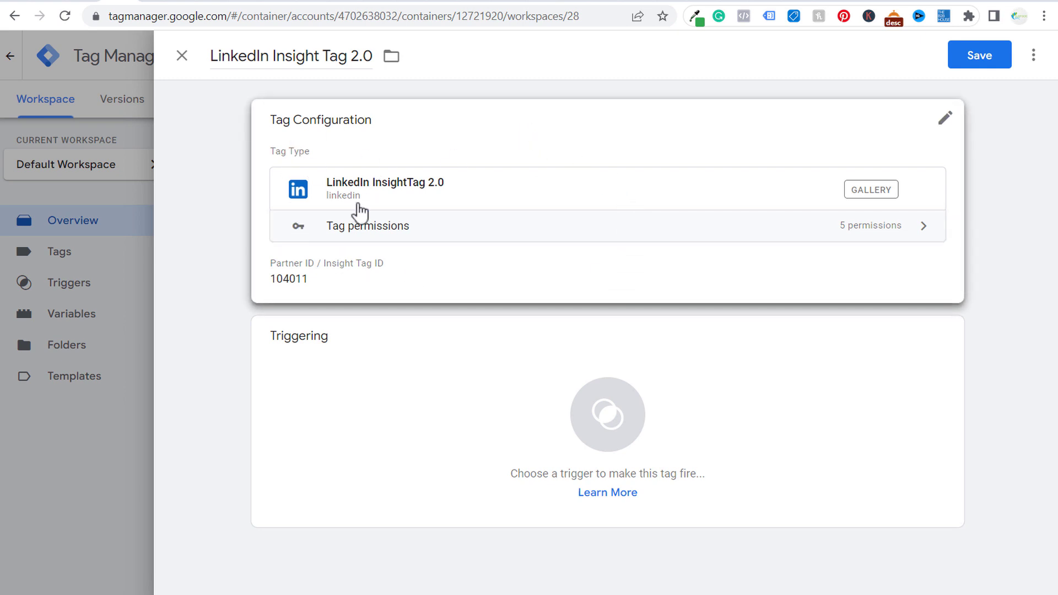
Add the All Pages trigger and save the tag
left_click(496, 399)
left_click(300, 135)
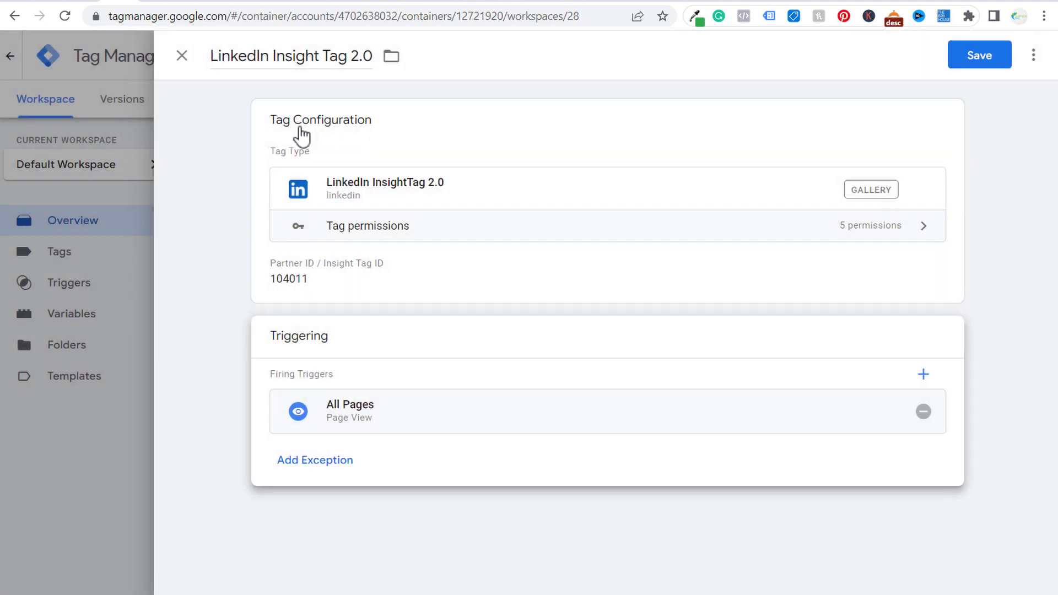
left_click(981, 64)
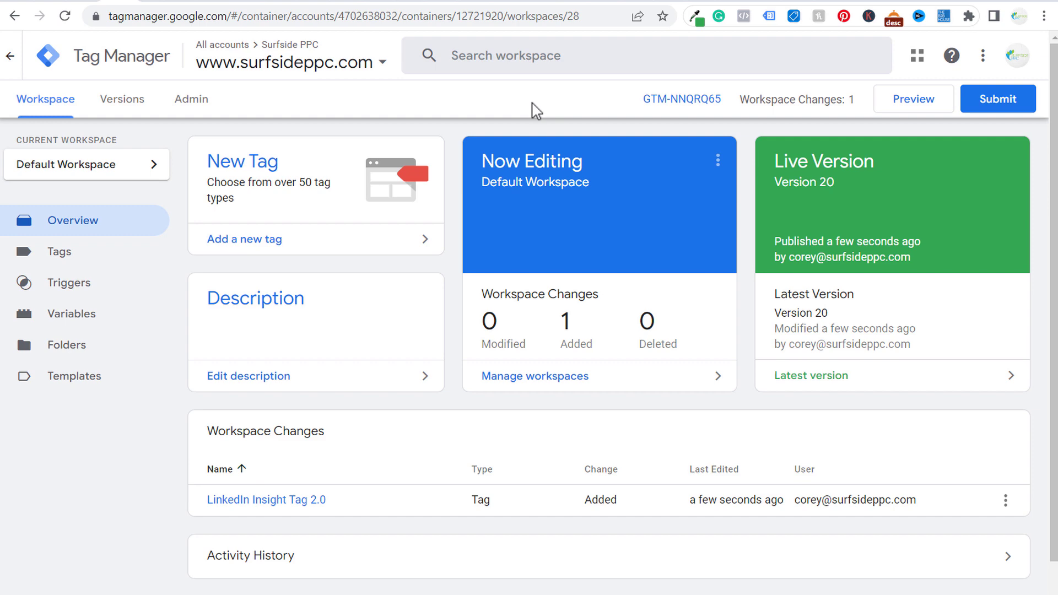
Publish Version 21 named 'Added LinkedIn Insight Tag'
left_click(1001, 99)
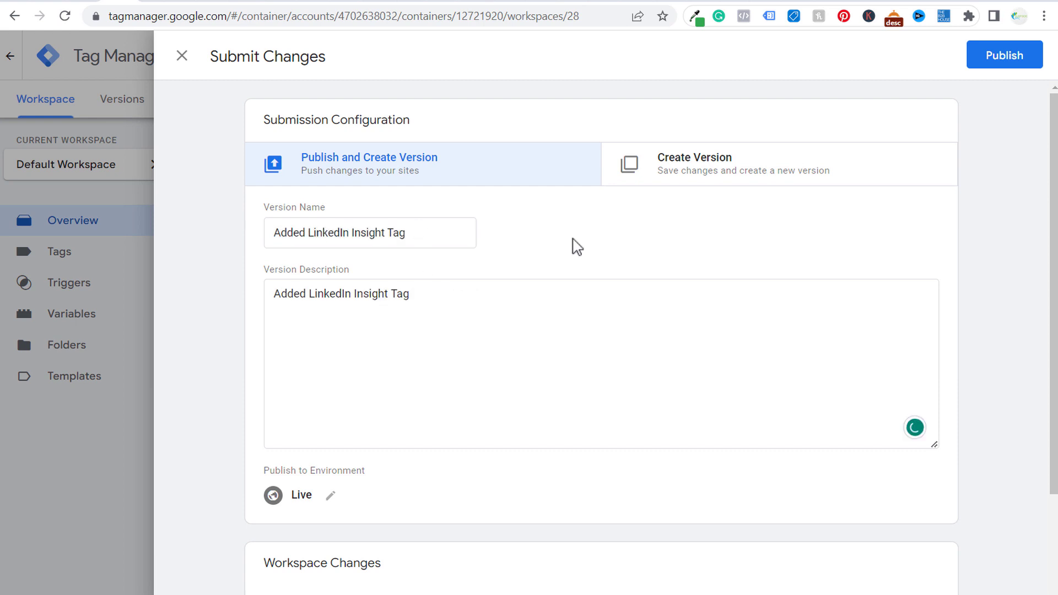
left_click(994, 63)
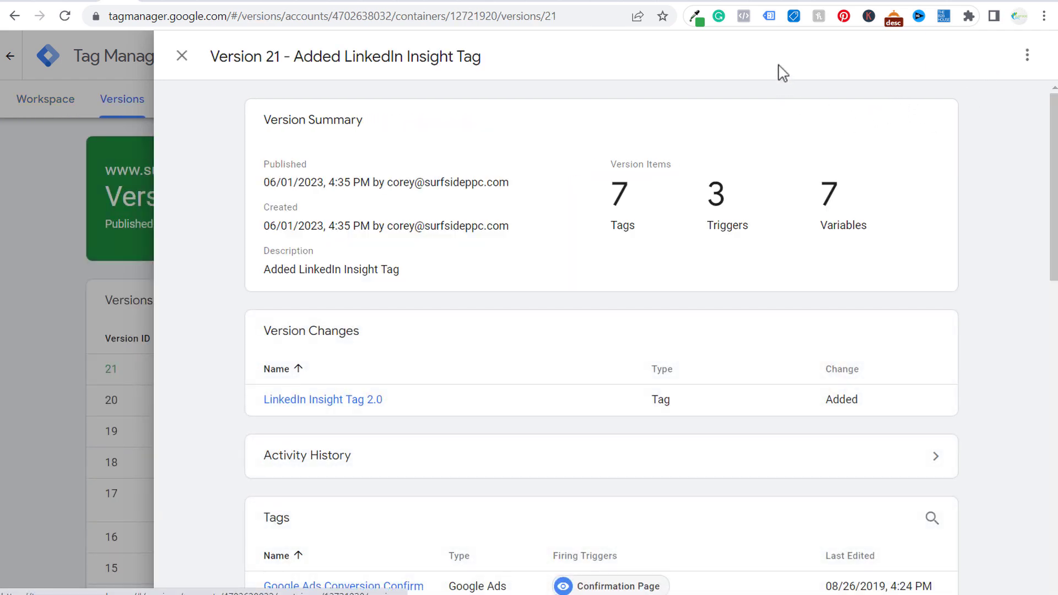
left_click(767, 2)
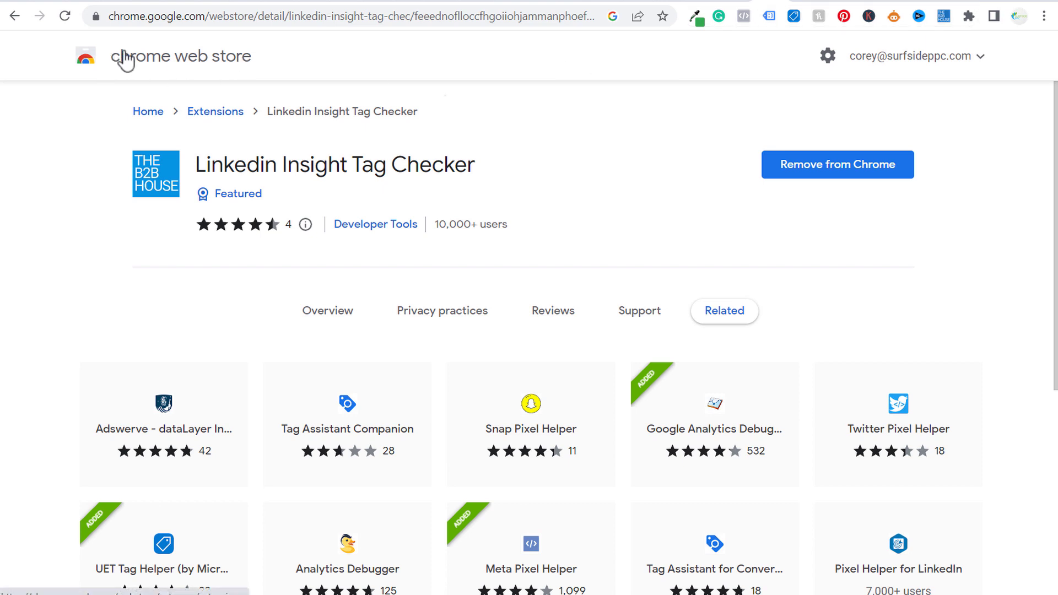
Confirm the Linkedin Insight Tag Checker extension is installed, then go to the site's Thank You page
left_click_drag(194, 165, 494, 170)
left_click(570, 173)
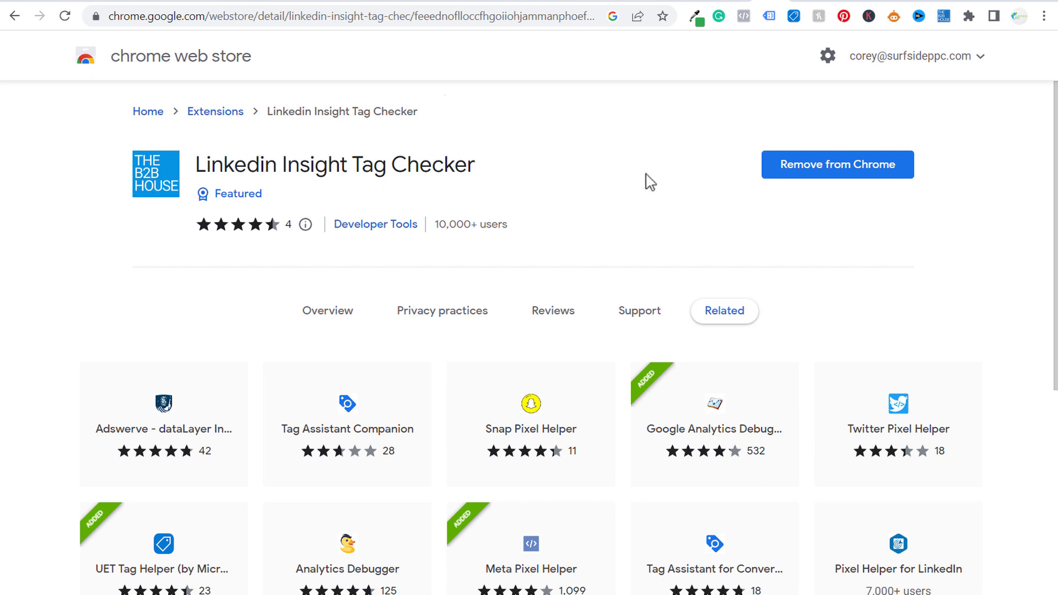
left_click(245, 5)
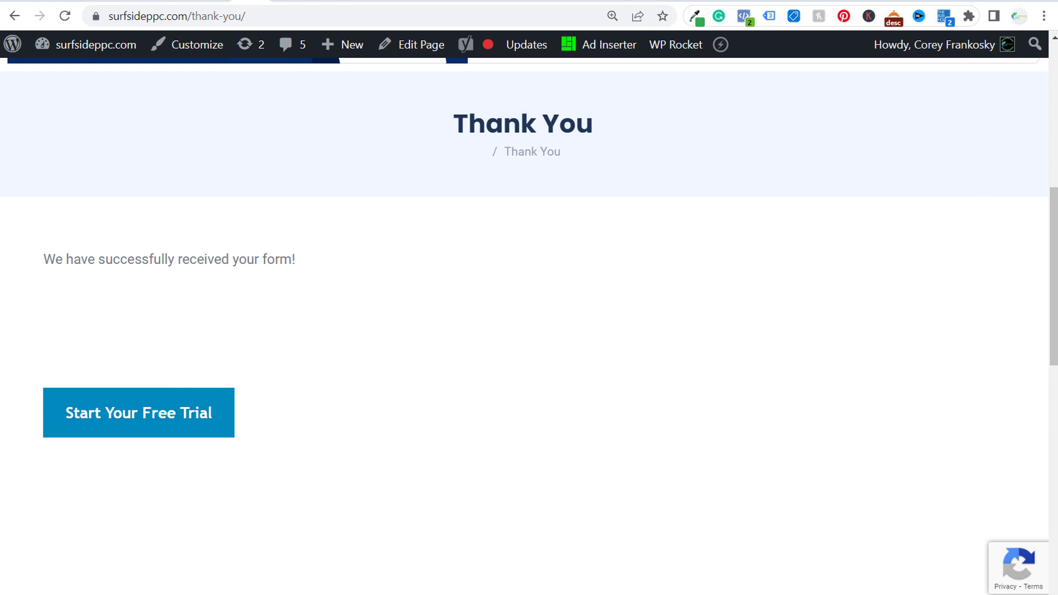
Inspect the Thank You page with Insight Tag Checker, confirm Success, and return to Campaign Manager
left_click(945, 18)
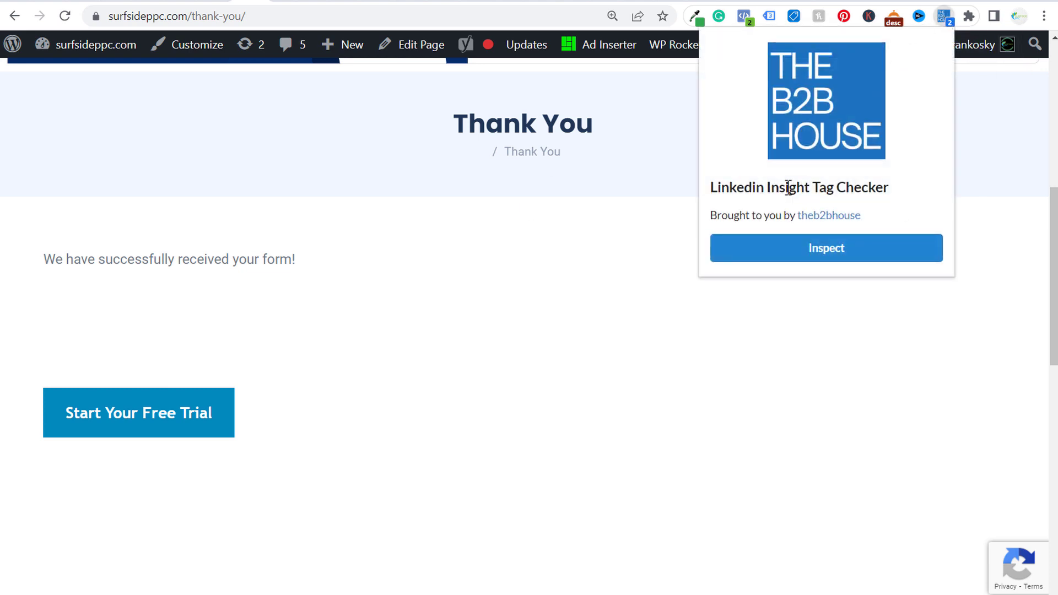
left_click_drag(723, 196, 878, 188)
left_click(865, 257)
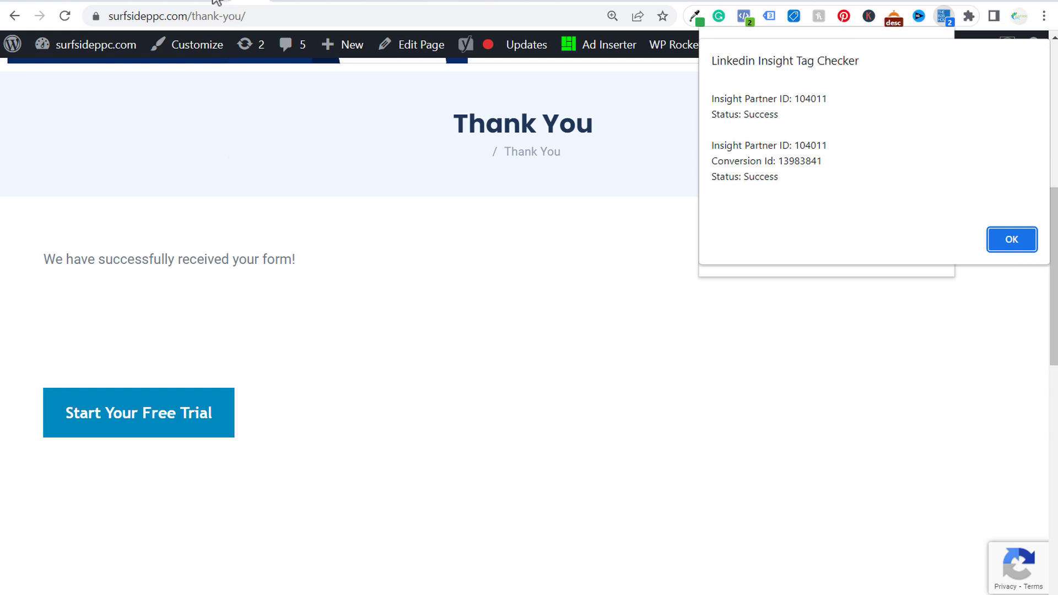
left_click(1024, 240)
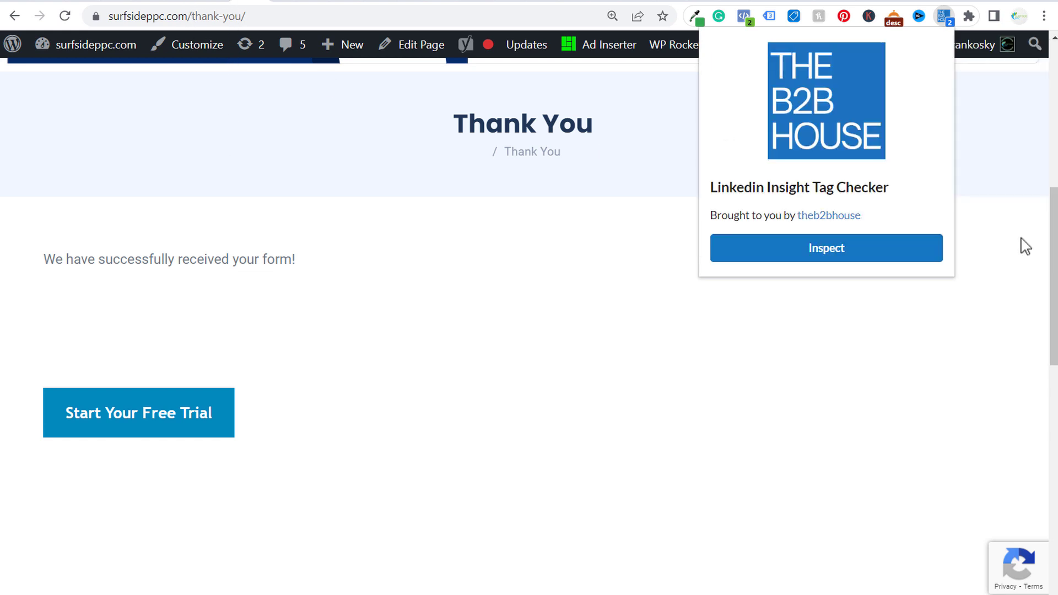
left_click(182, 5)
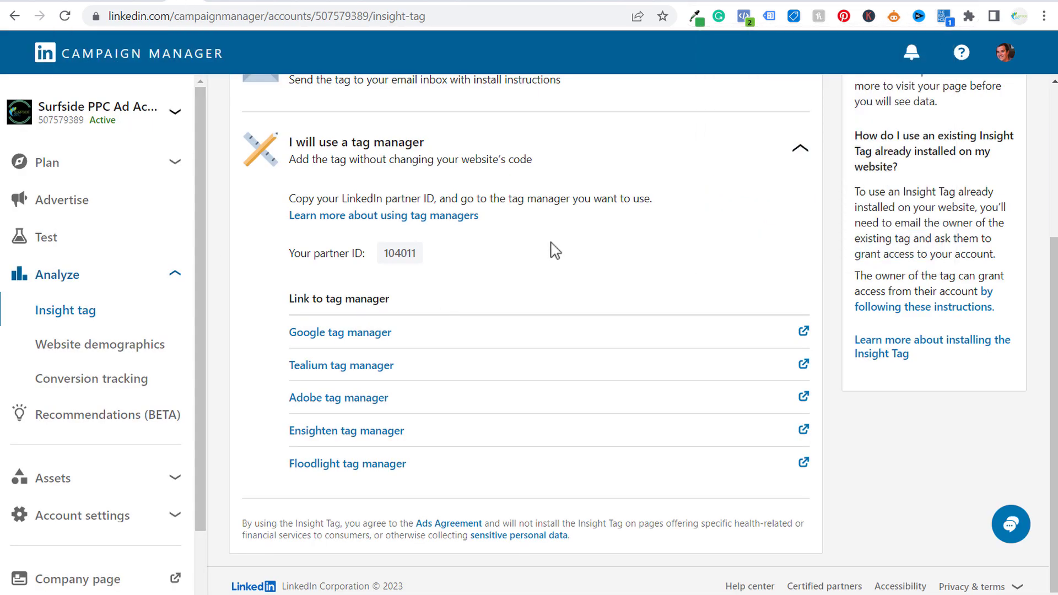
scroll(612, 224, "up", 3)
scroll(614, 223, "up", 1)
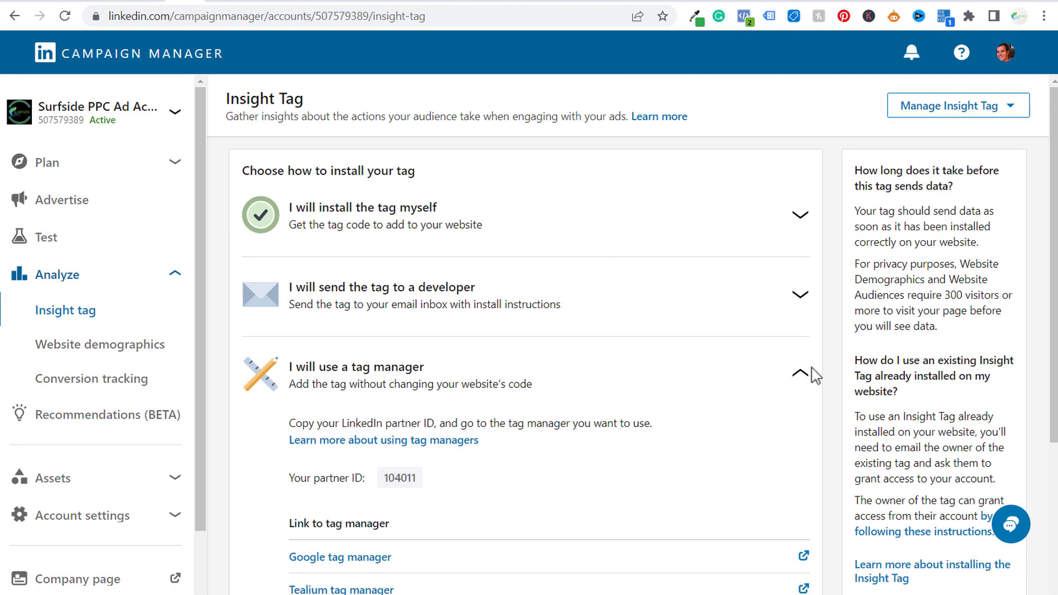
left_click(966, 108)
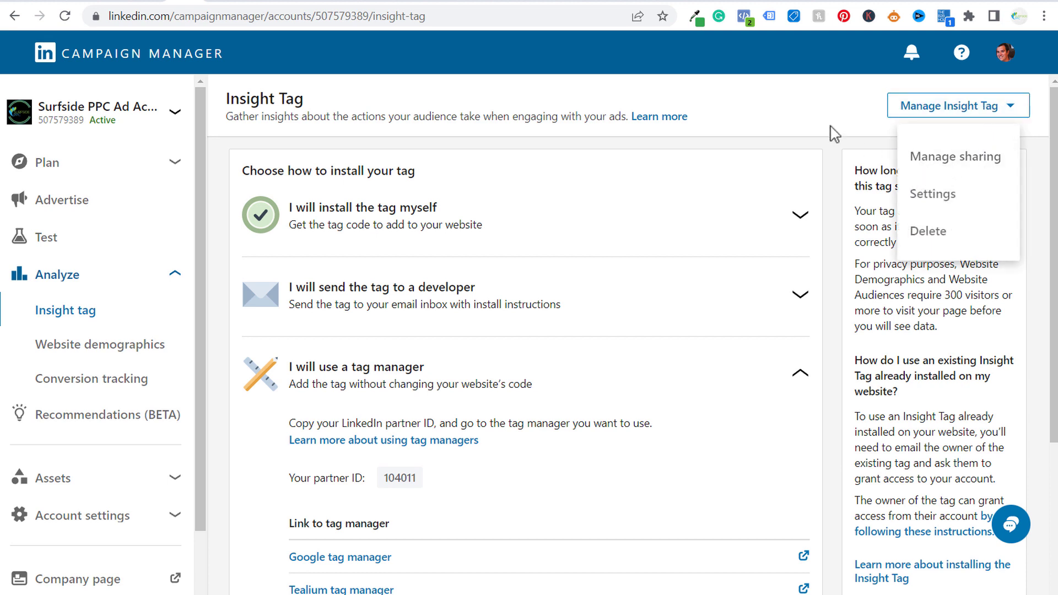
left_click(771, 121)
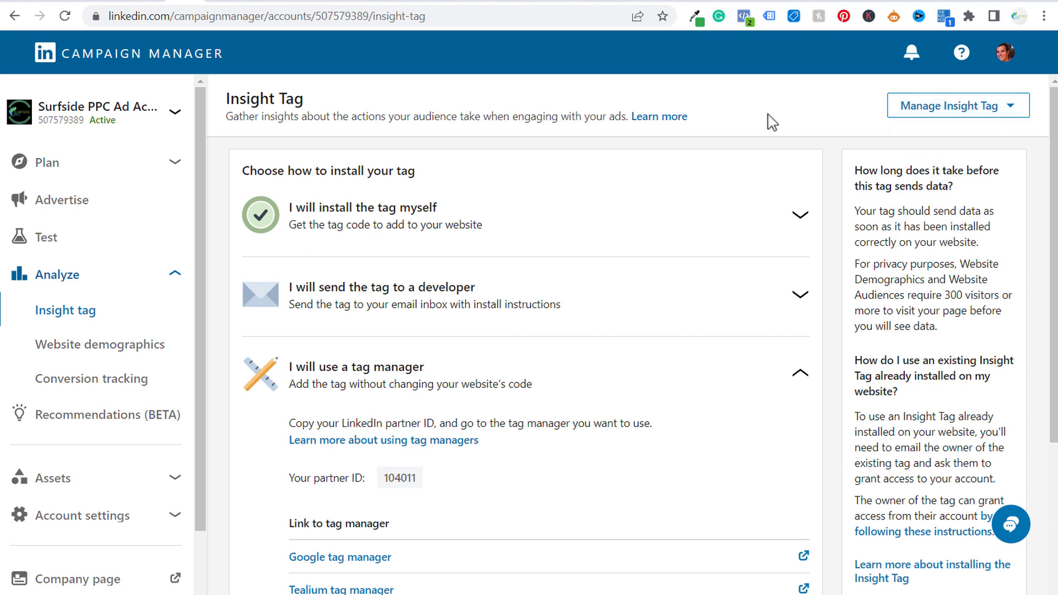